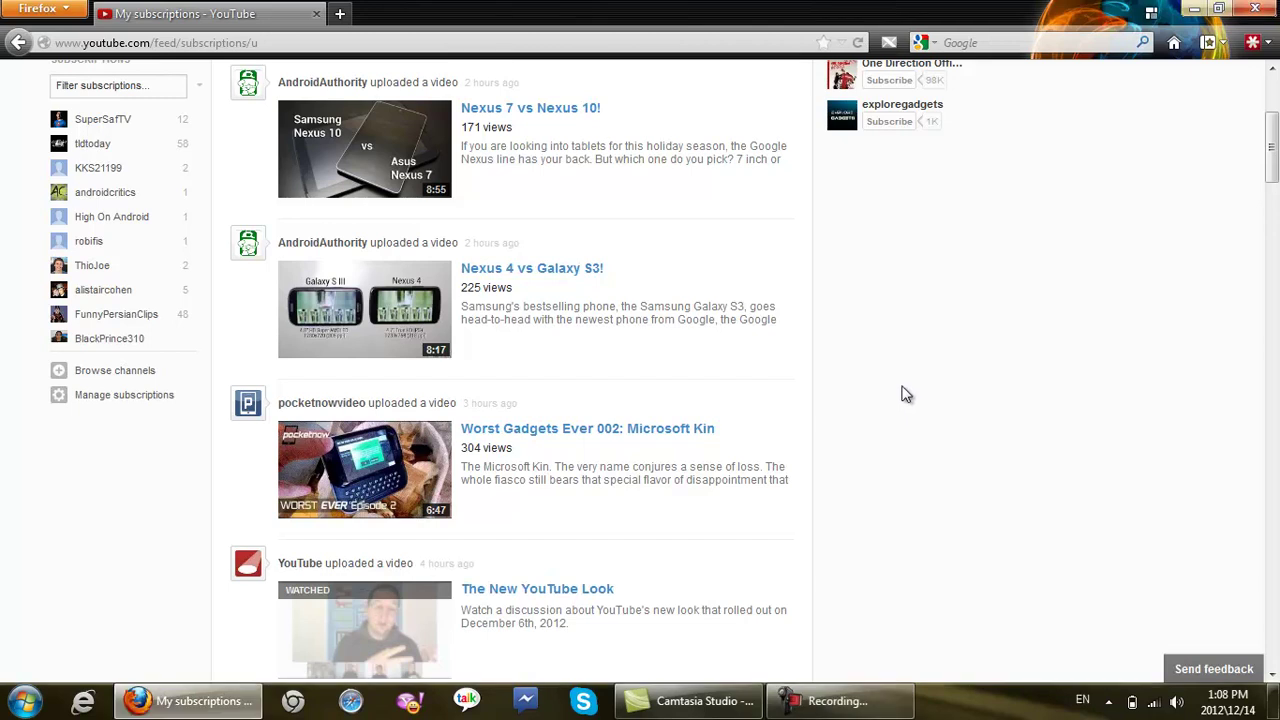
Open the Inbox from the account menu, view the Comments folder, then return home
scroll(892, 382, "up", 5)
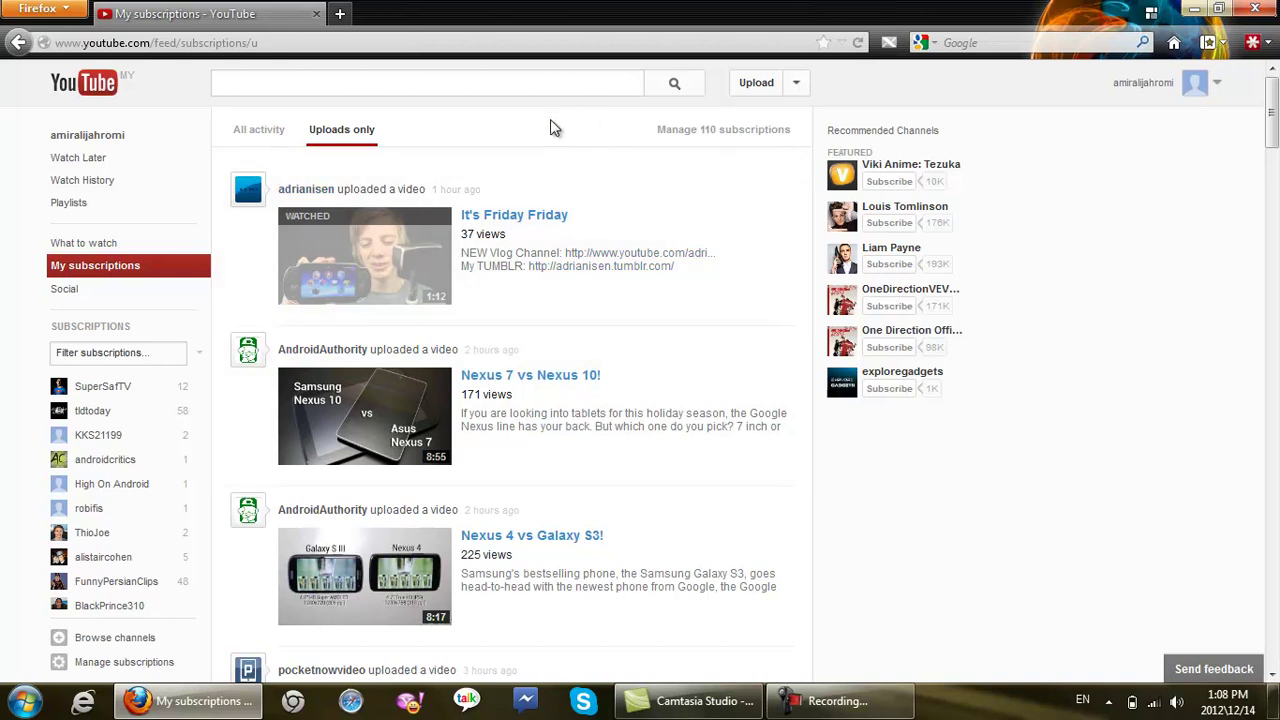
scroll(453, 143, "down", 15)
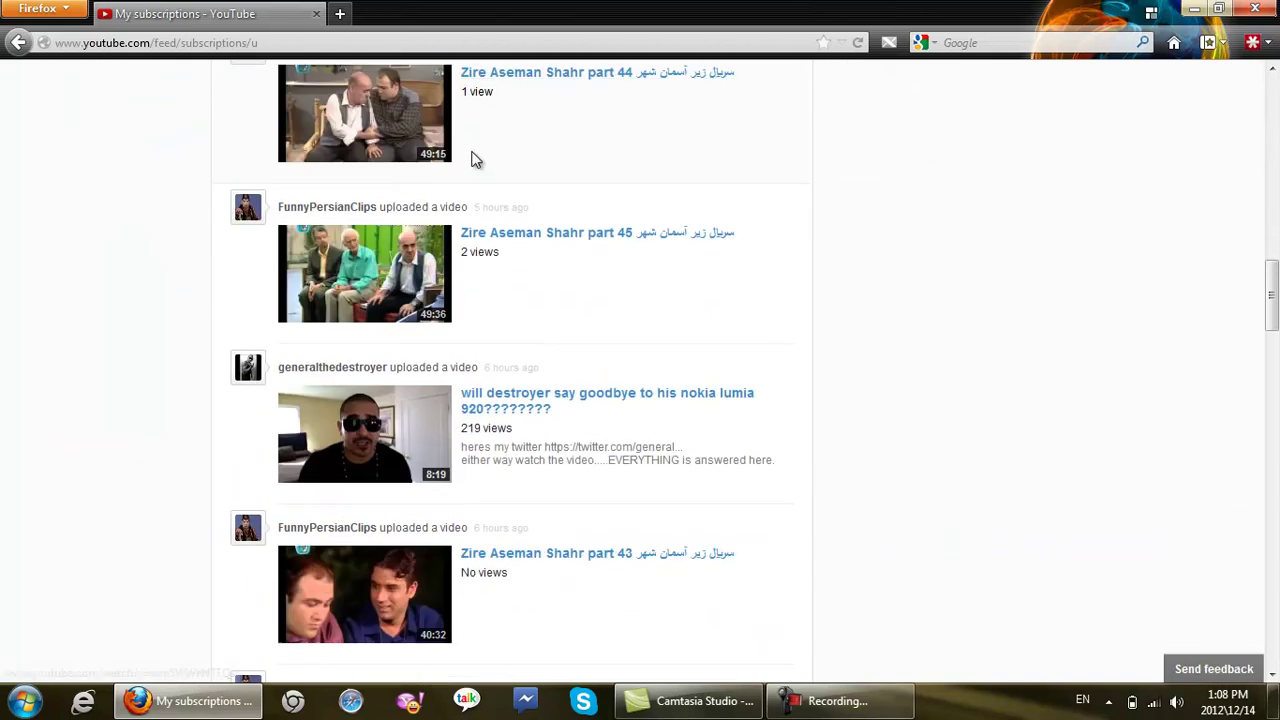
scroll(475, 160, "up", 15)
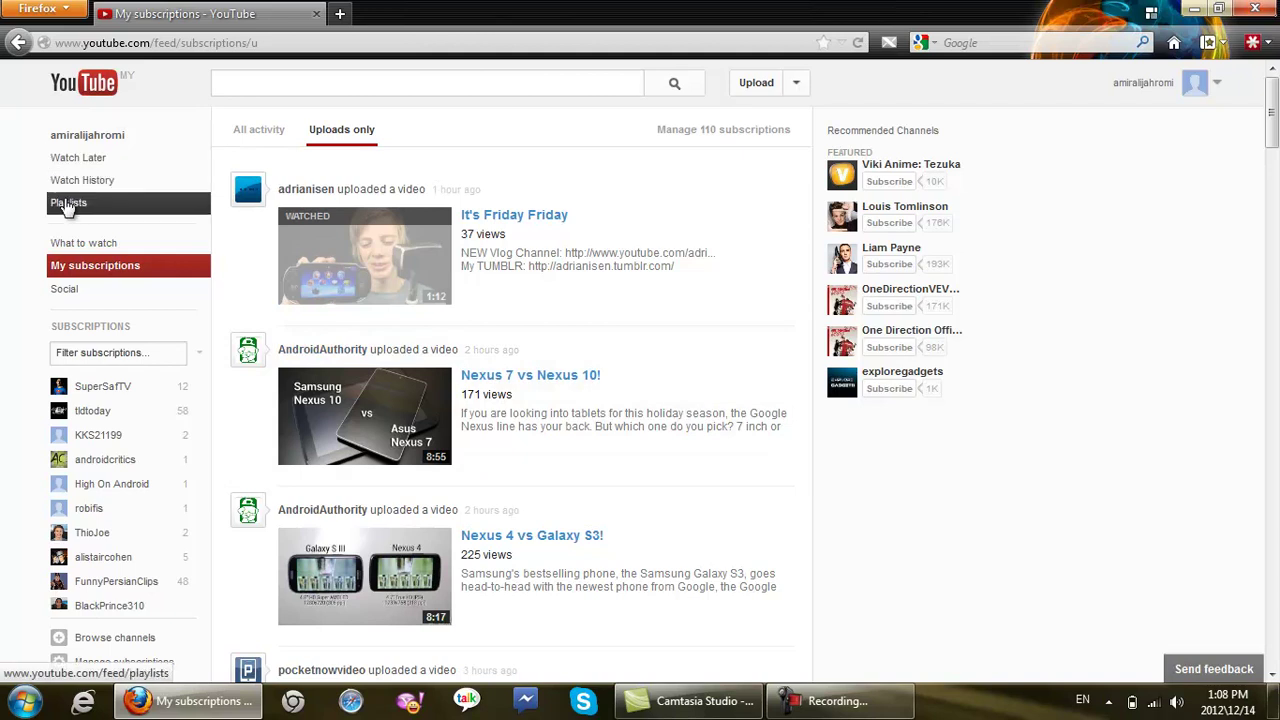
left_click(1218, 90)
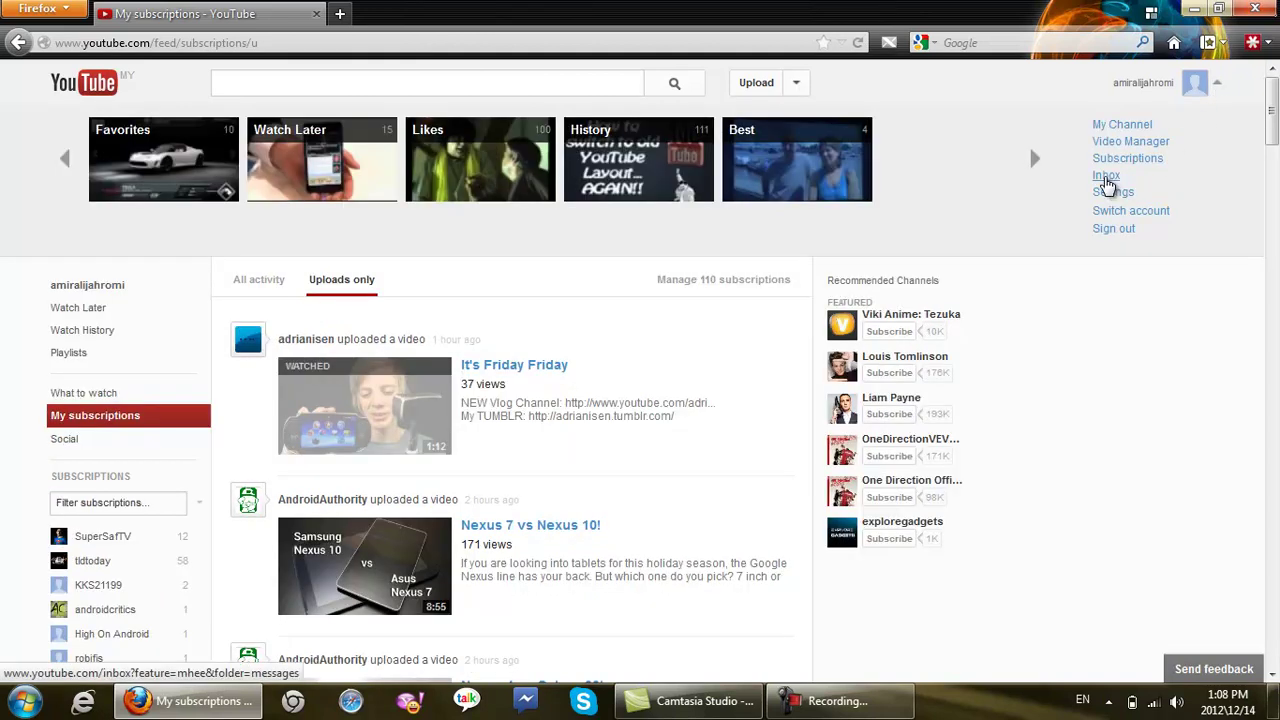
left_click(1106, 175)
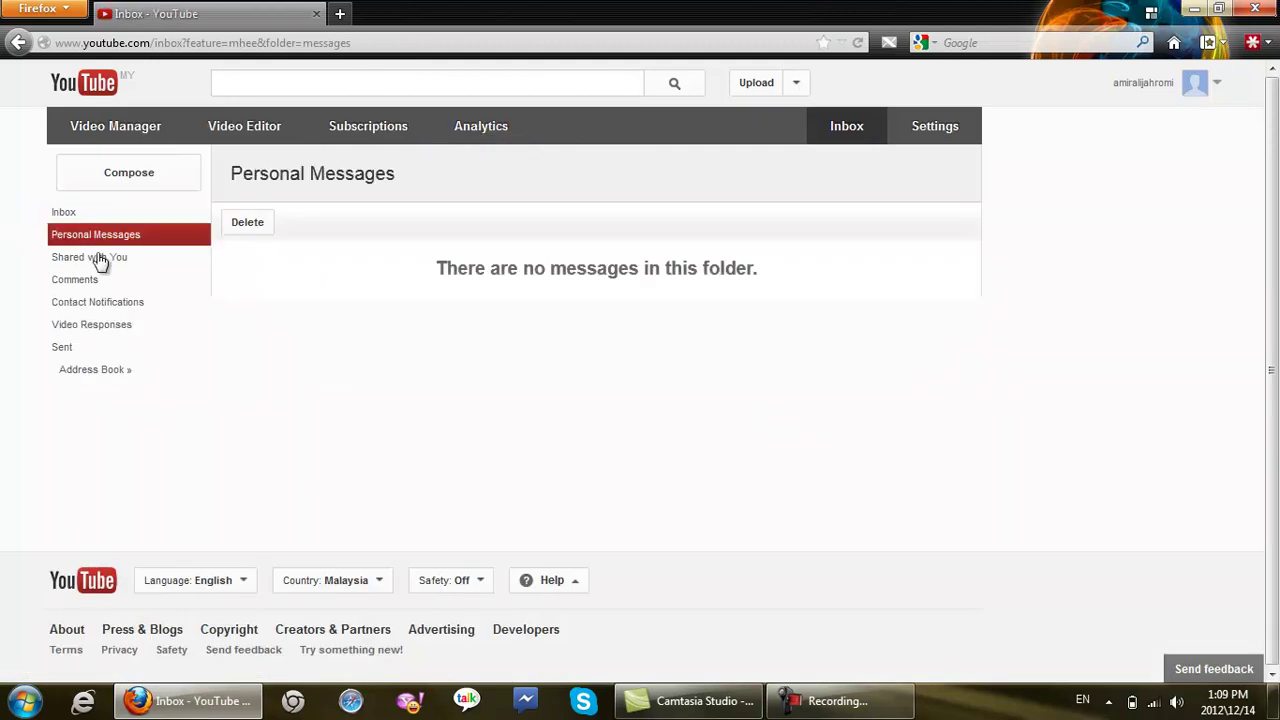
left_click(110, 280)
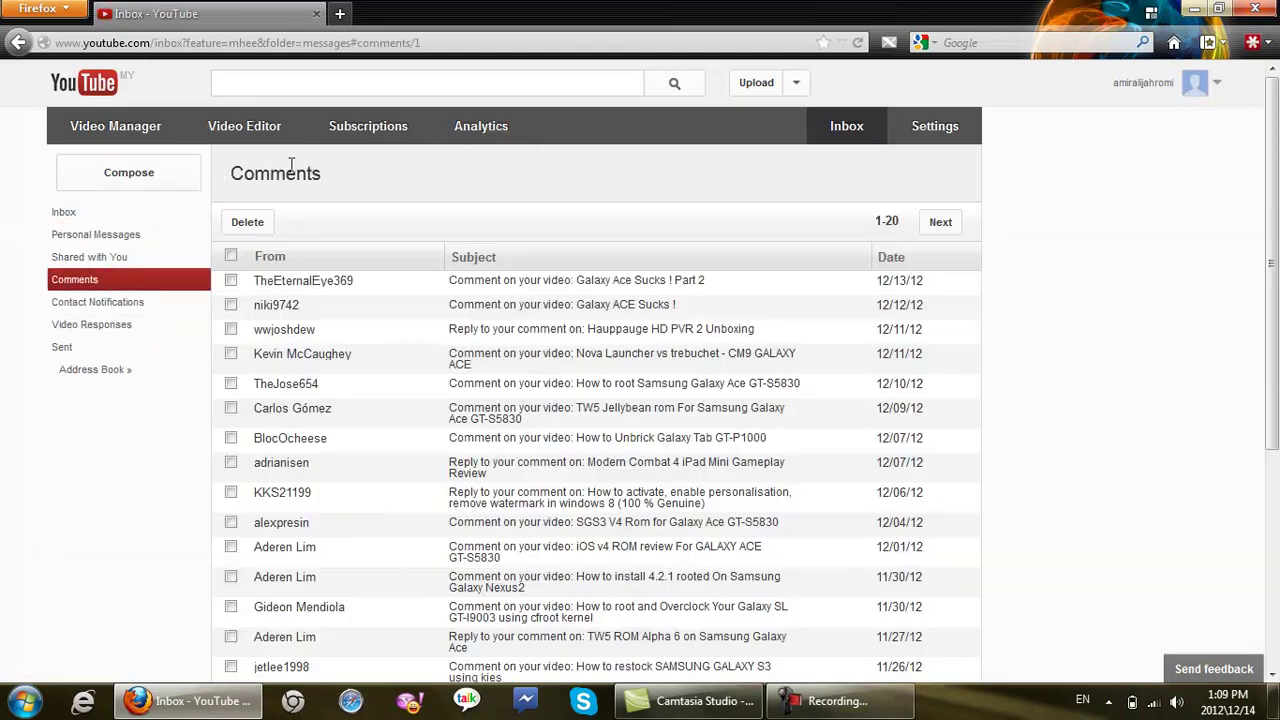
scroll(540, 209, "down", 3)
scroll(329, 220, "up", 3)
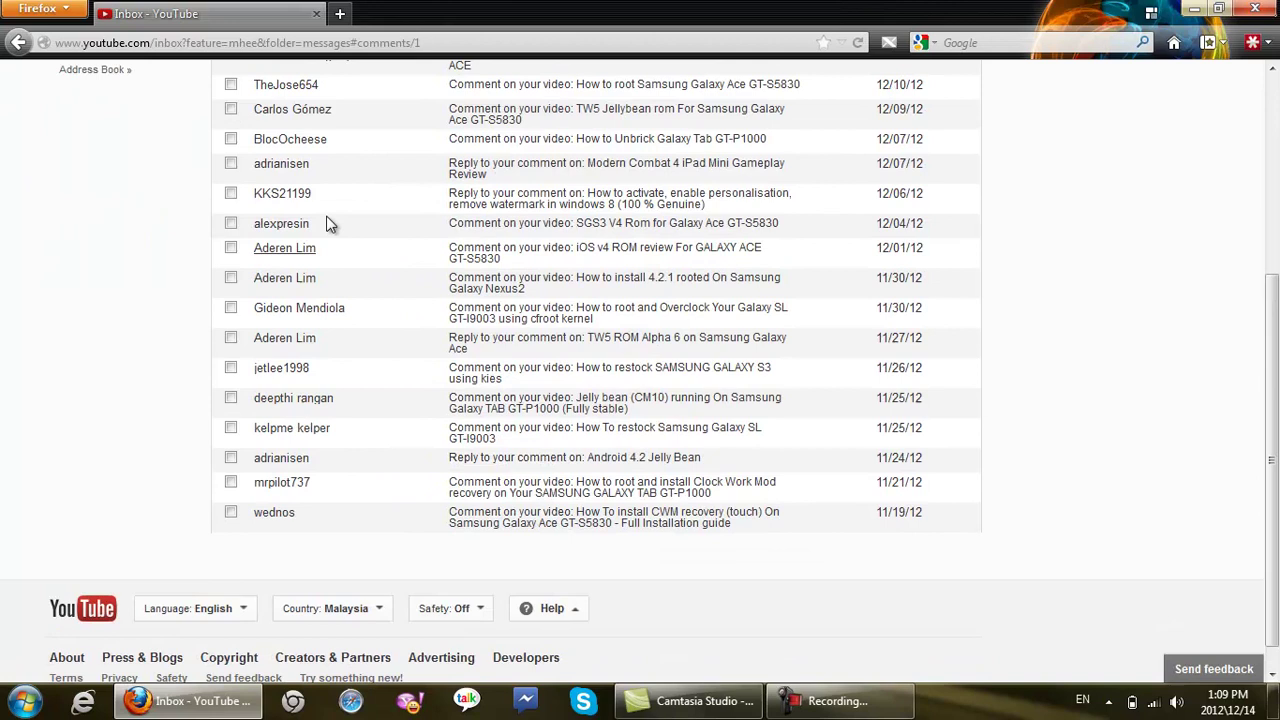
left_click(100, 213)
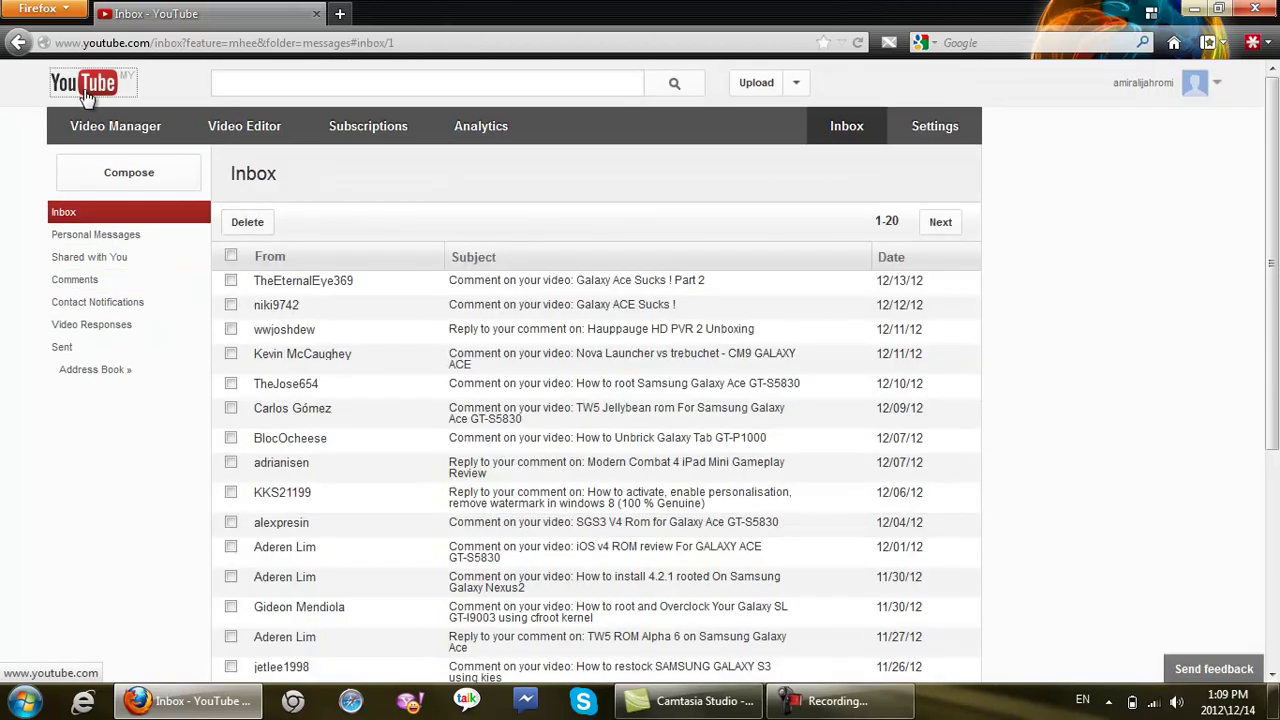
left_click(100, 84)
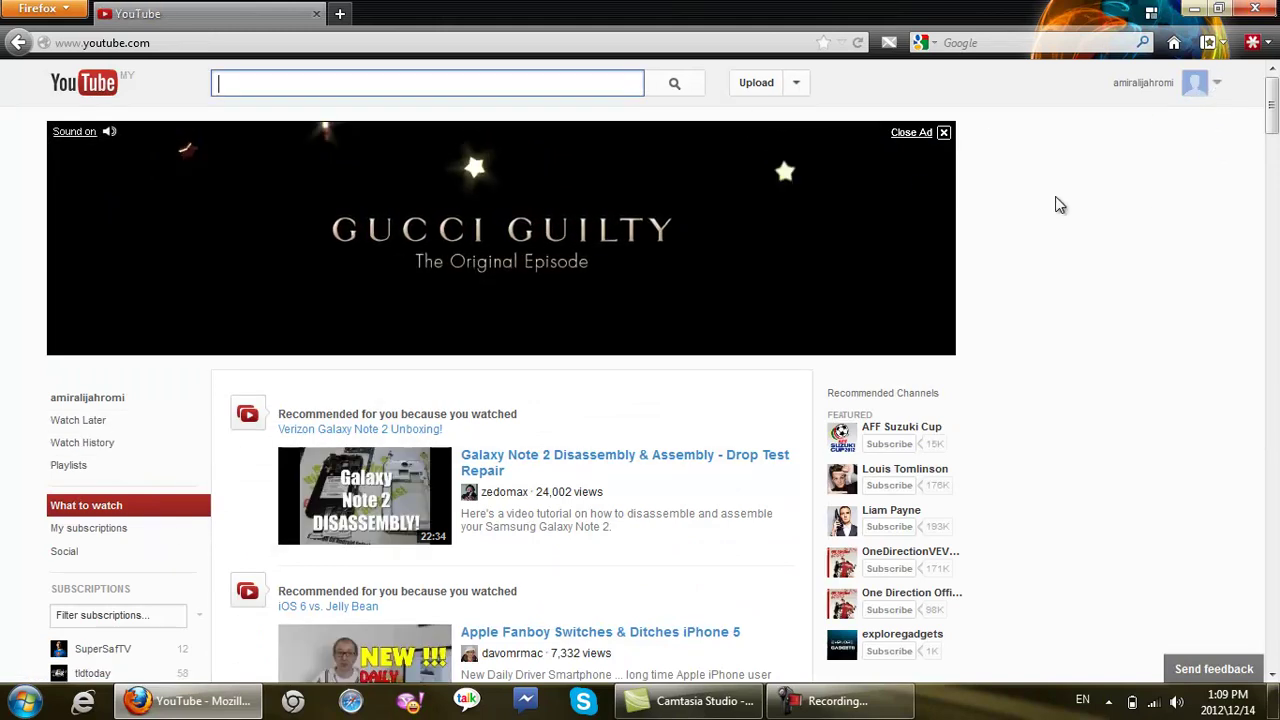
Revisit the Inbox's Comments folder, then go back to the What to watch home page
left_click(1218, 86)
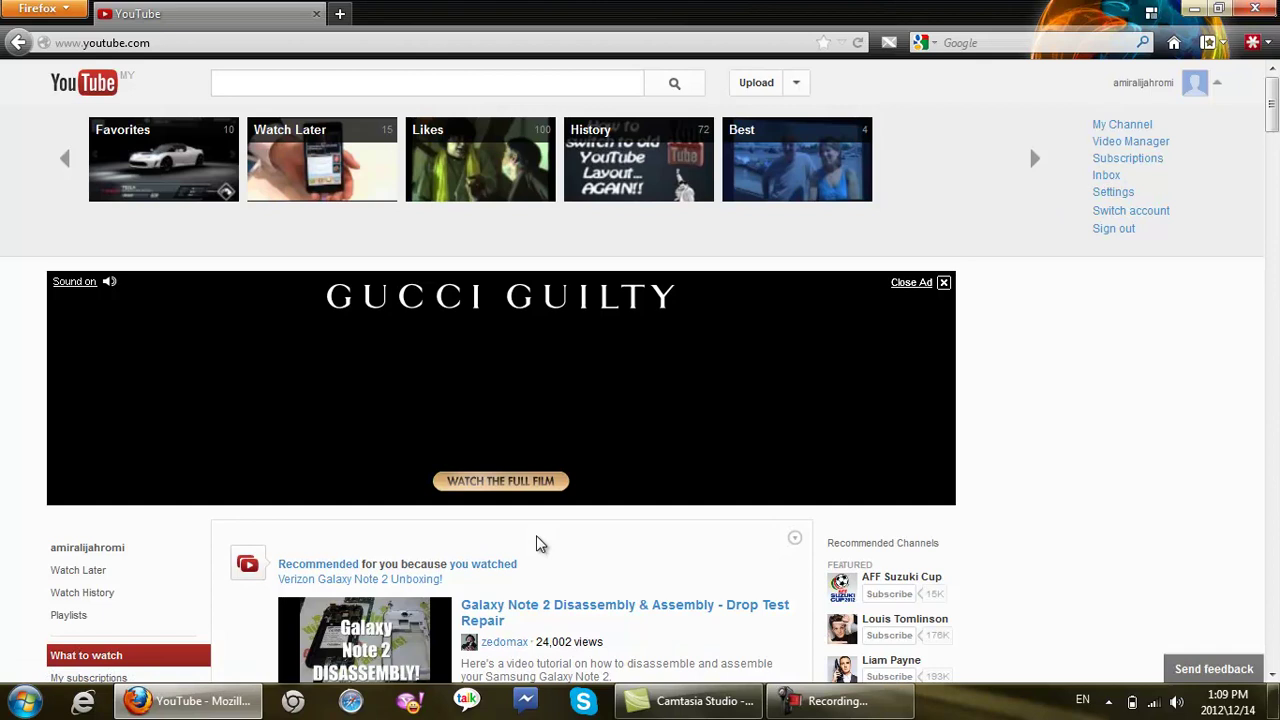
scroll(601, 509, "down", 5)
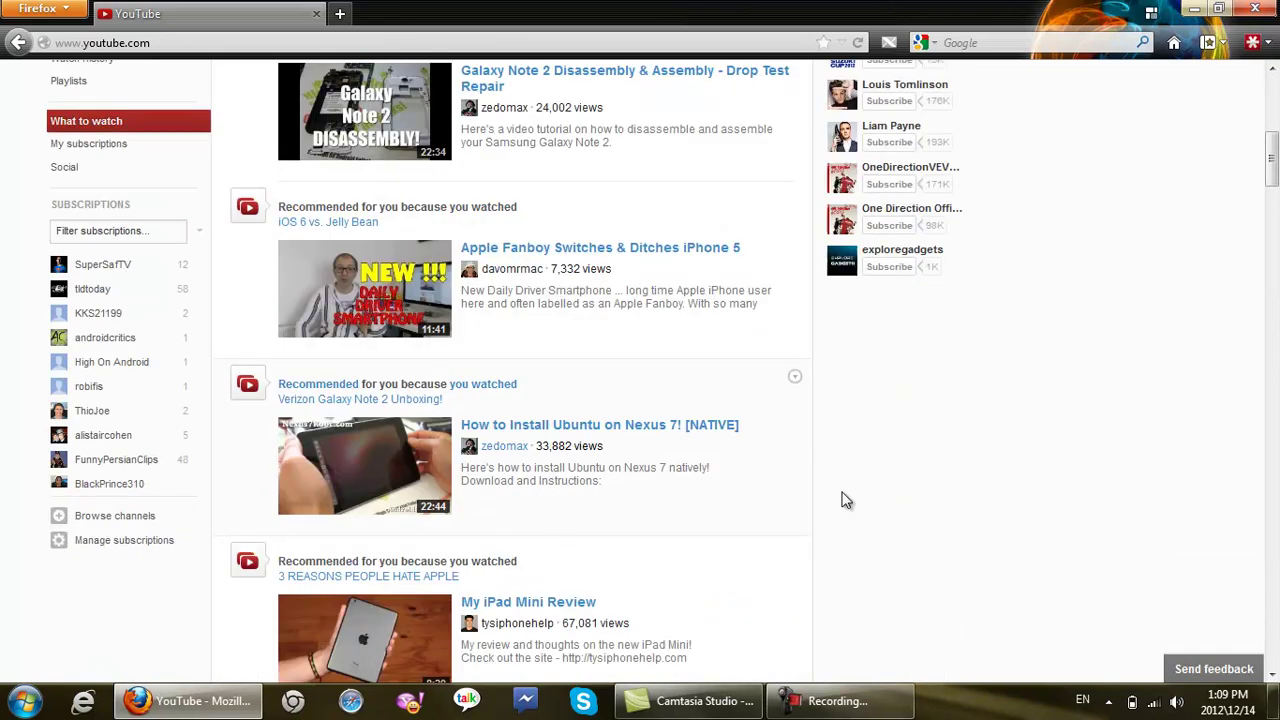
scroll(1010, 436, "up", 5)
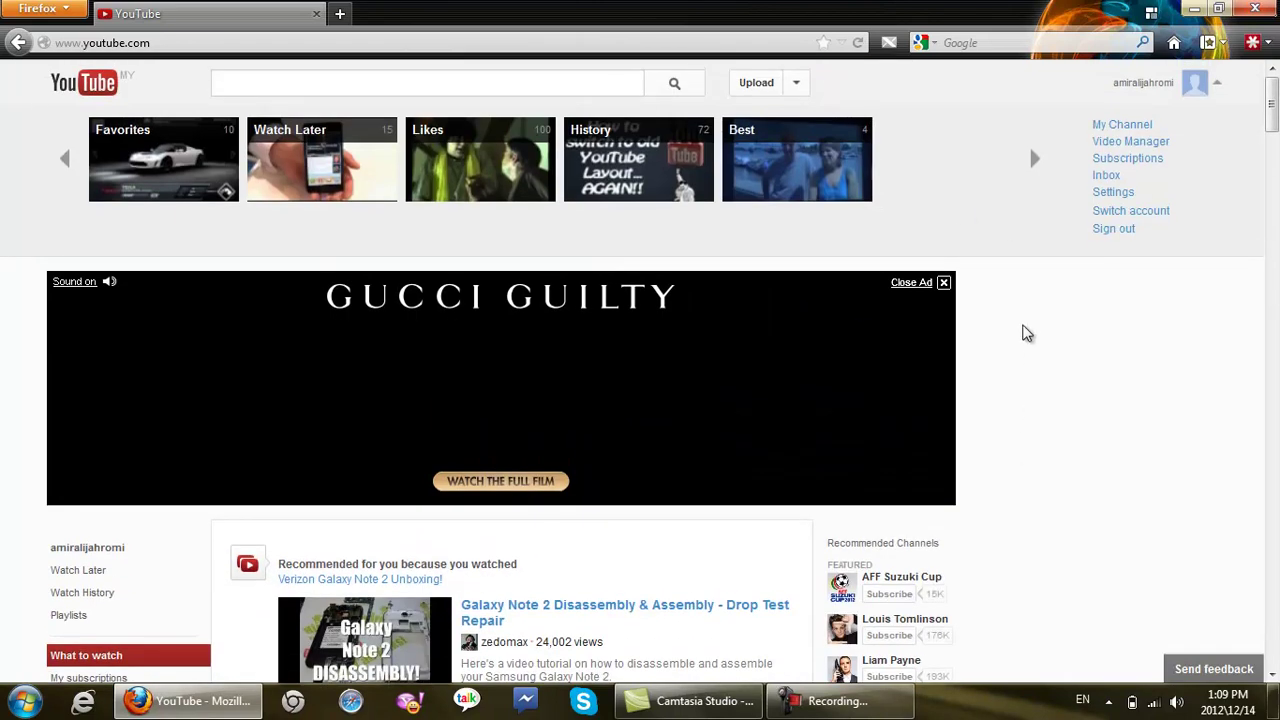
left_click(1106, 175)
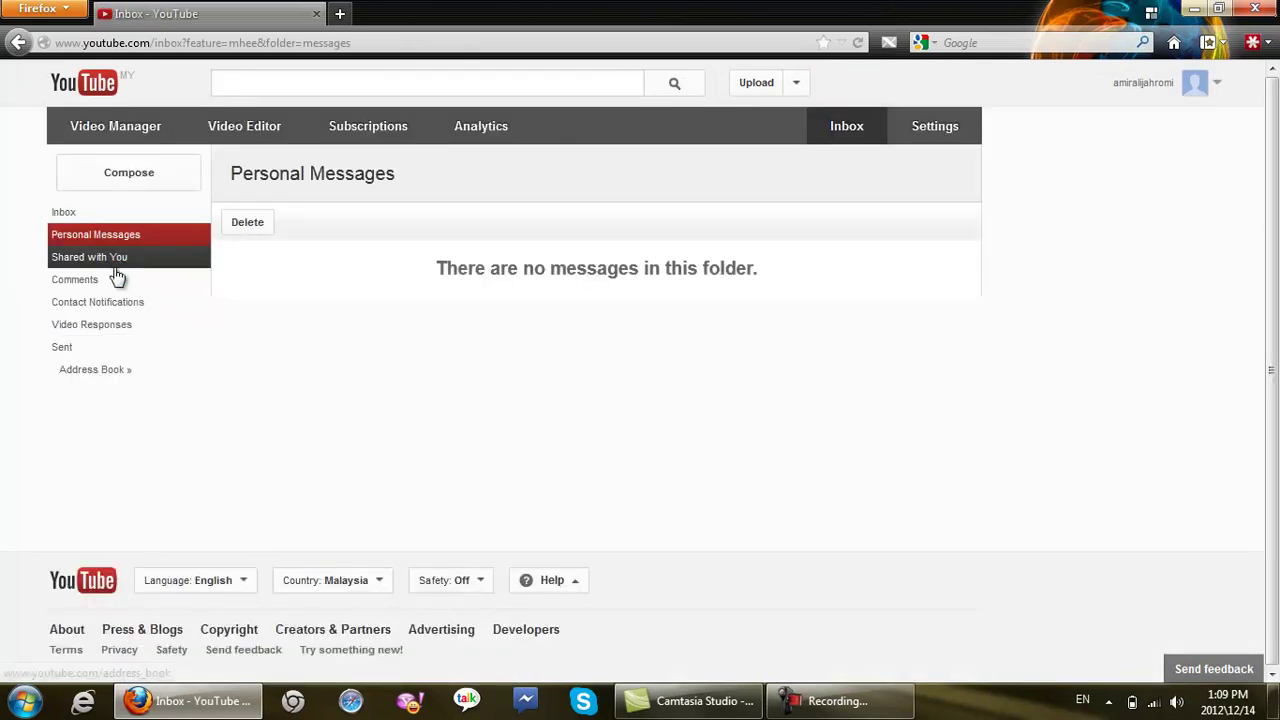
left_click(117, 280)
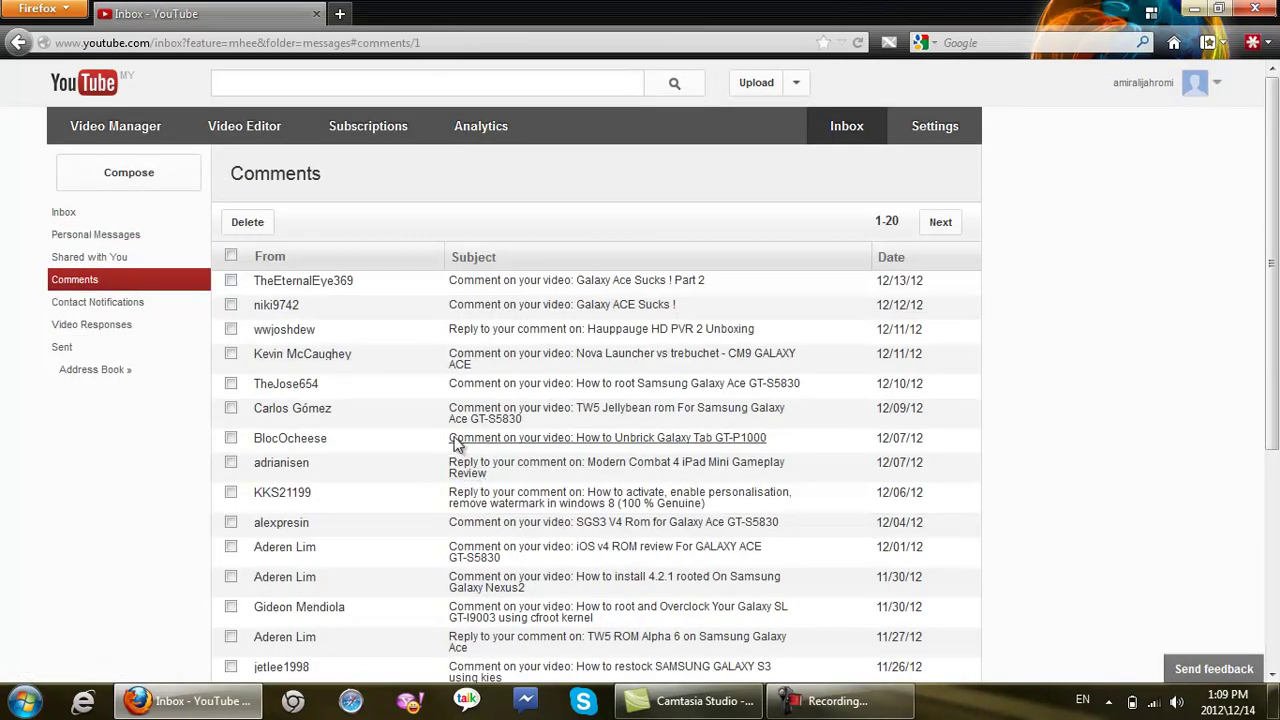
scroll(510, 333, "down", 3)
scroll(267, 250, "up", 3)
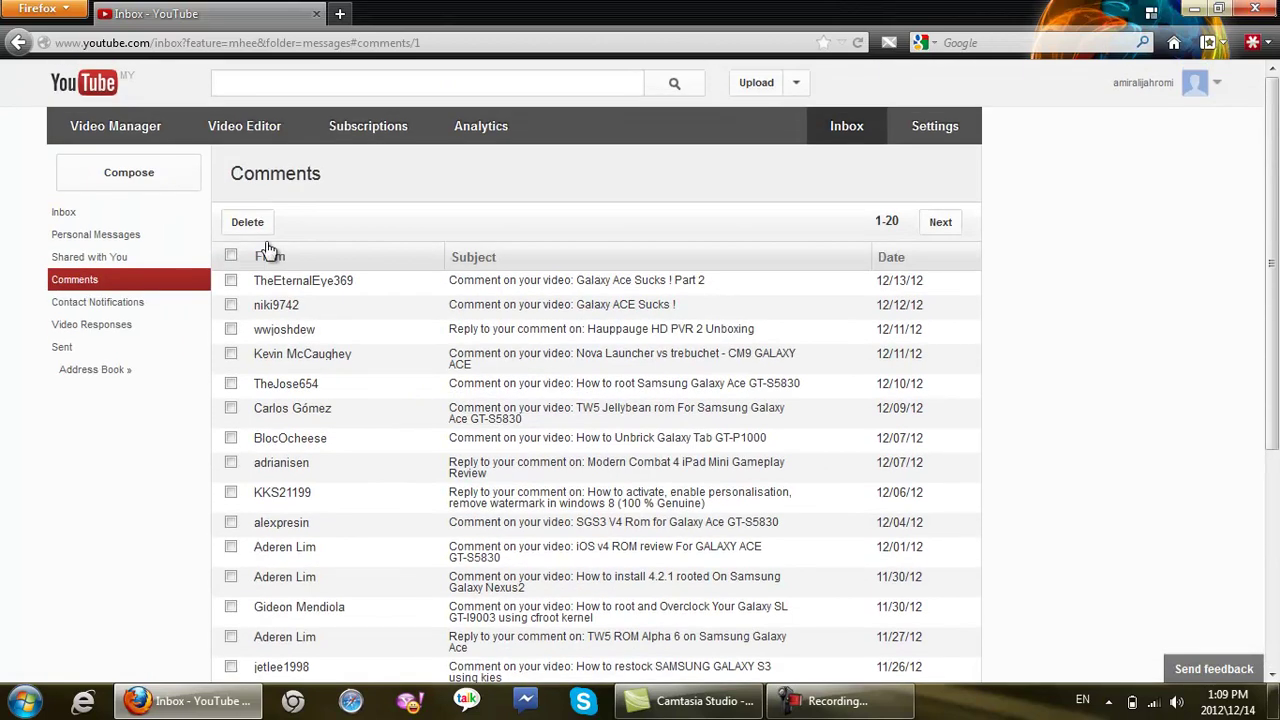
left_click(92, 84)
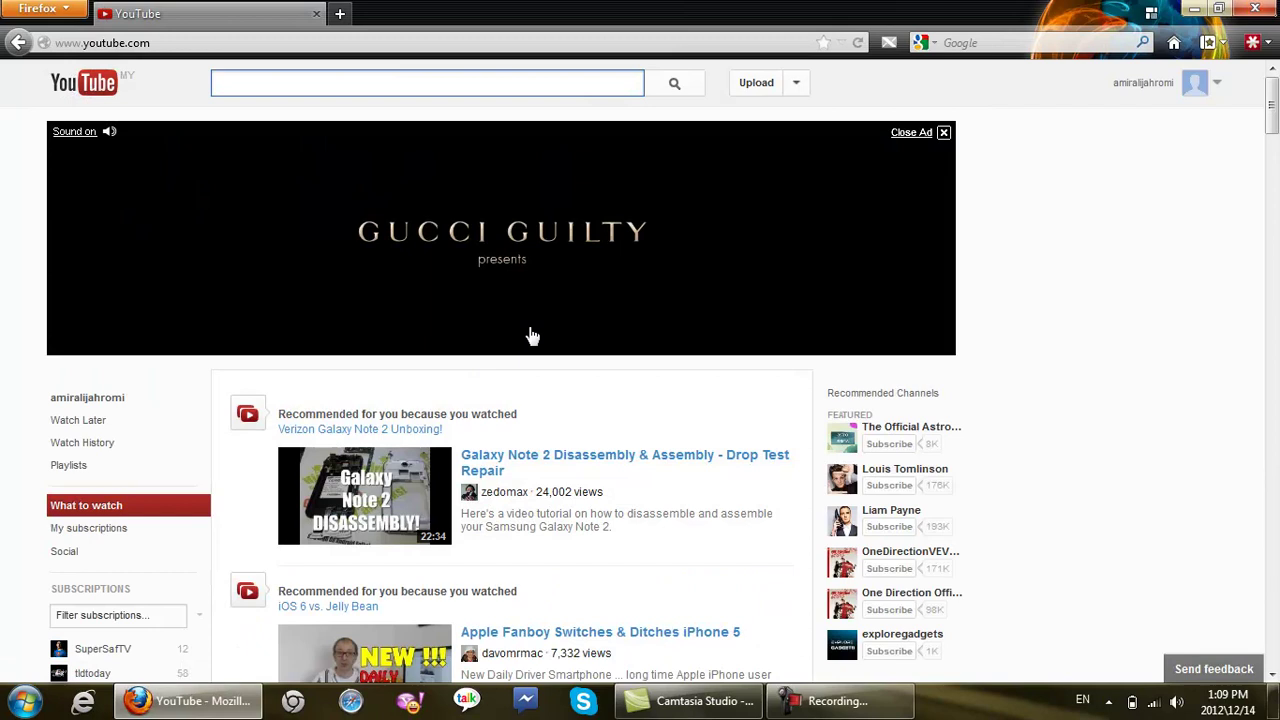
Zoom the home page out two steps with Ctrl+-
scroll(940, 440, "down", 2)
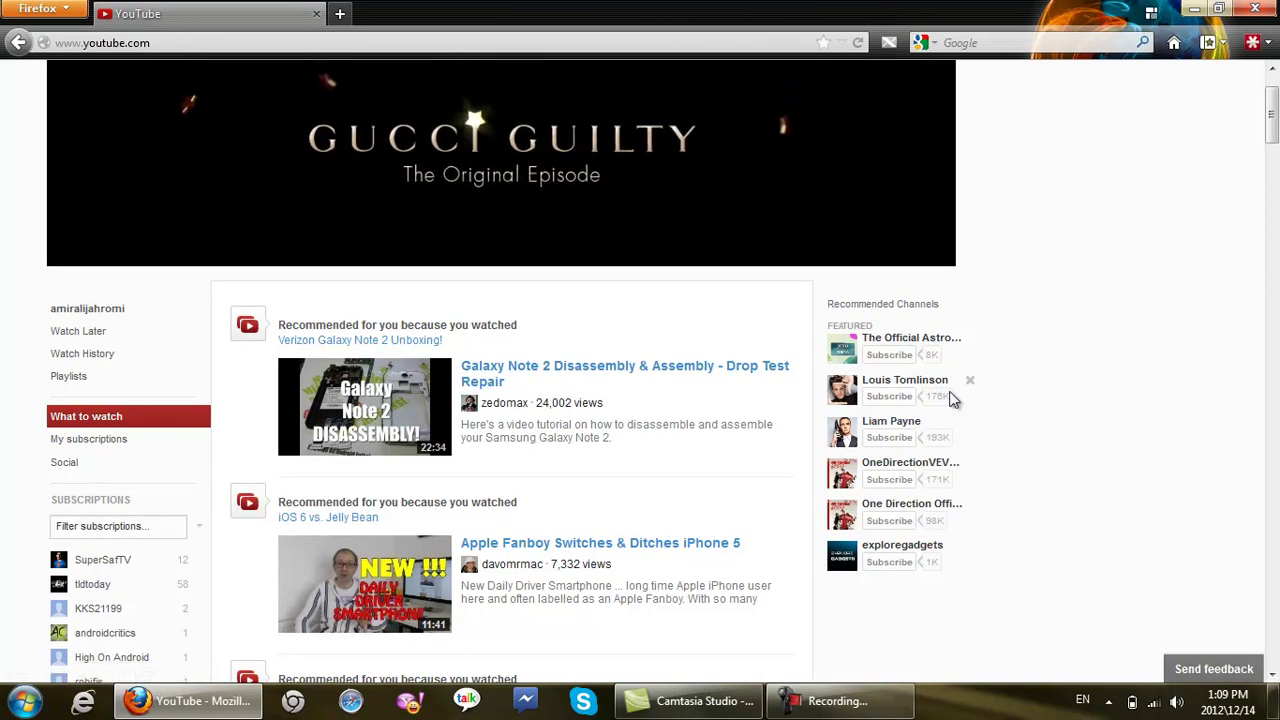
scroll(983, 346, "up", 2)
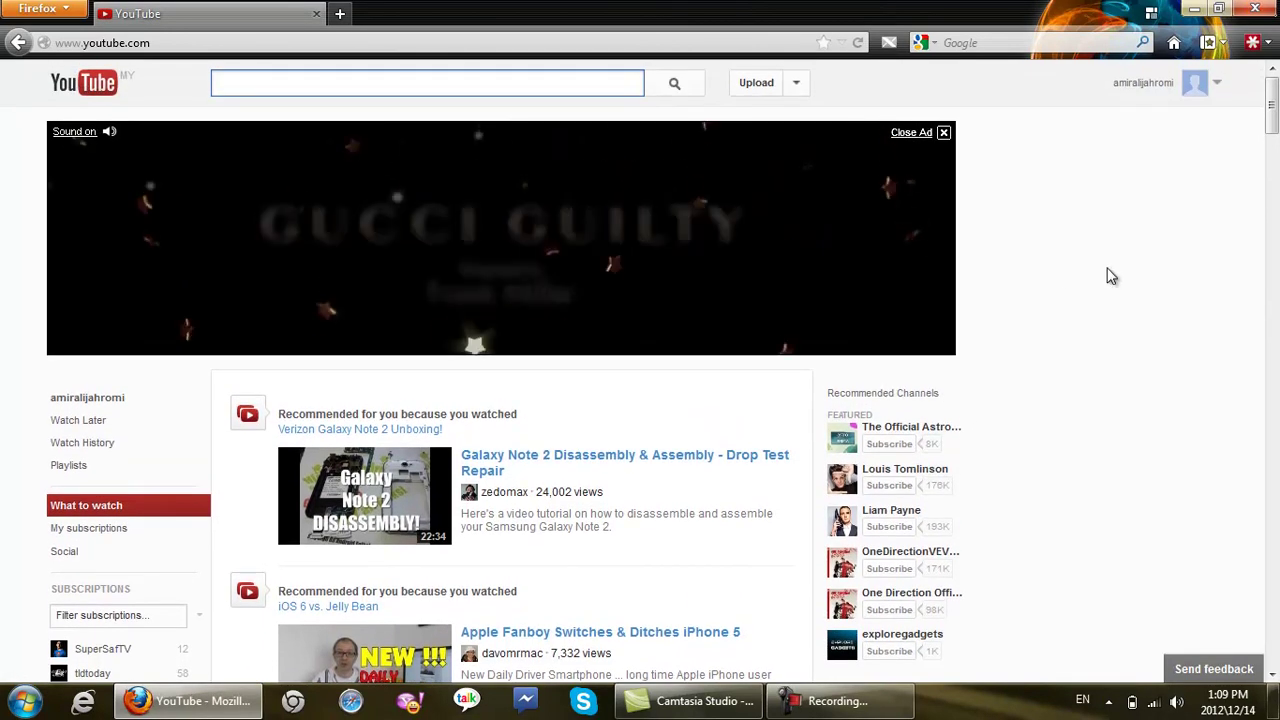
key("ctrl+minus")
key("ctrl+minus")
key("ctrl+minus")
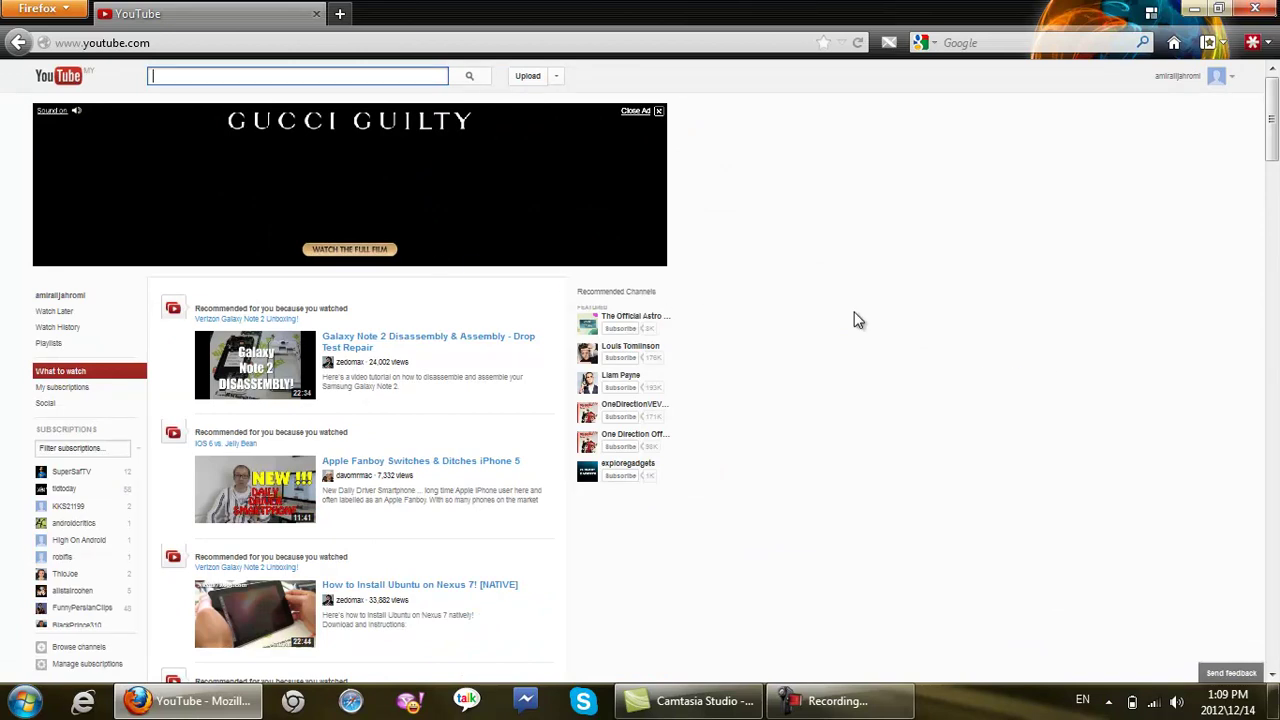
key("ctrl+minus")
key("ctrl+minus")
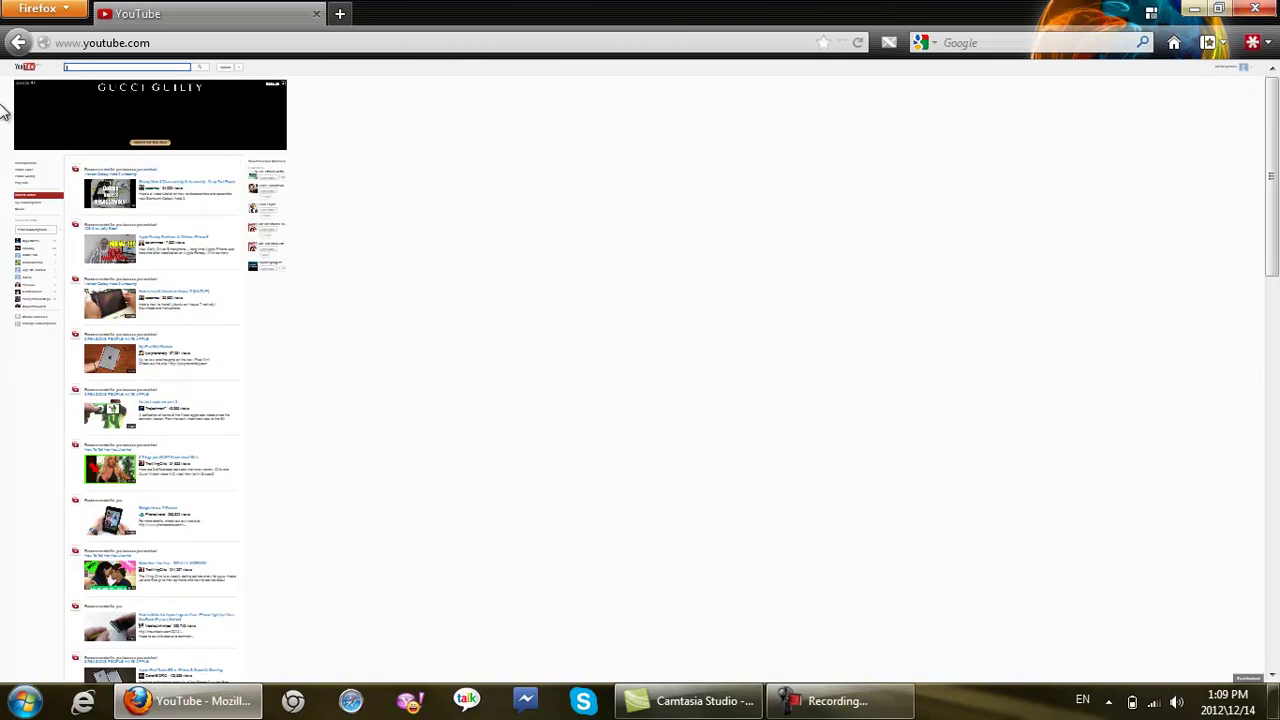
Zoom out two more steps, then back in one step, so more of the feed fits
scroll(223, 335, "down", 10)
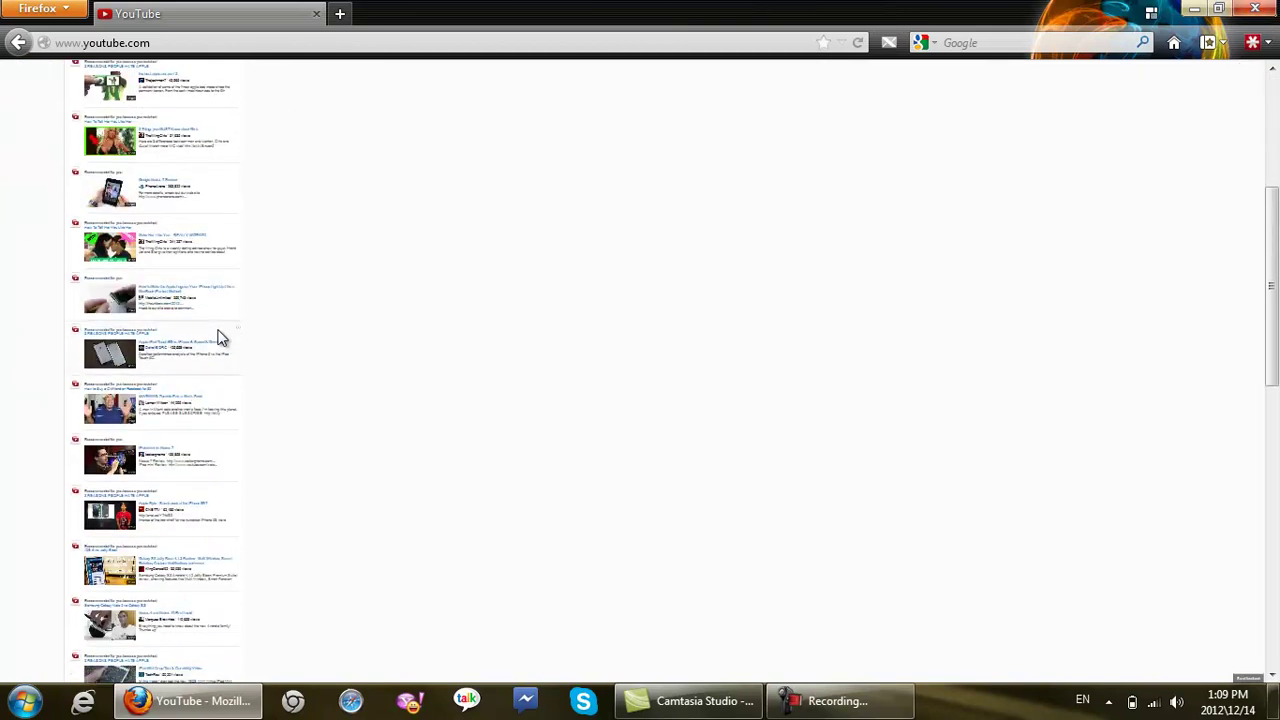
scroll(515, 395, "up", 10)
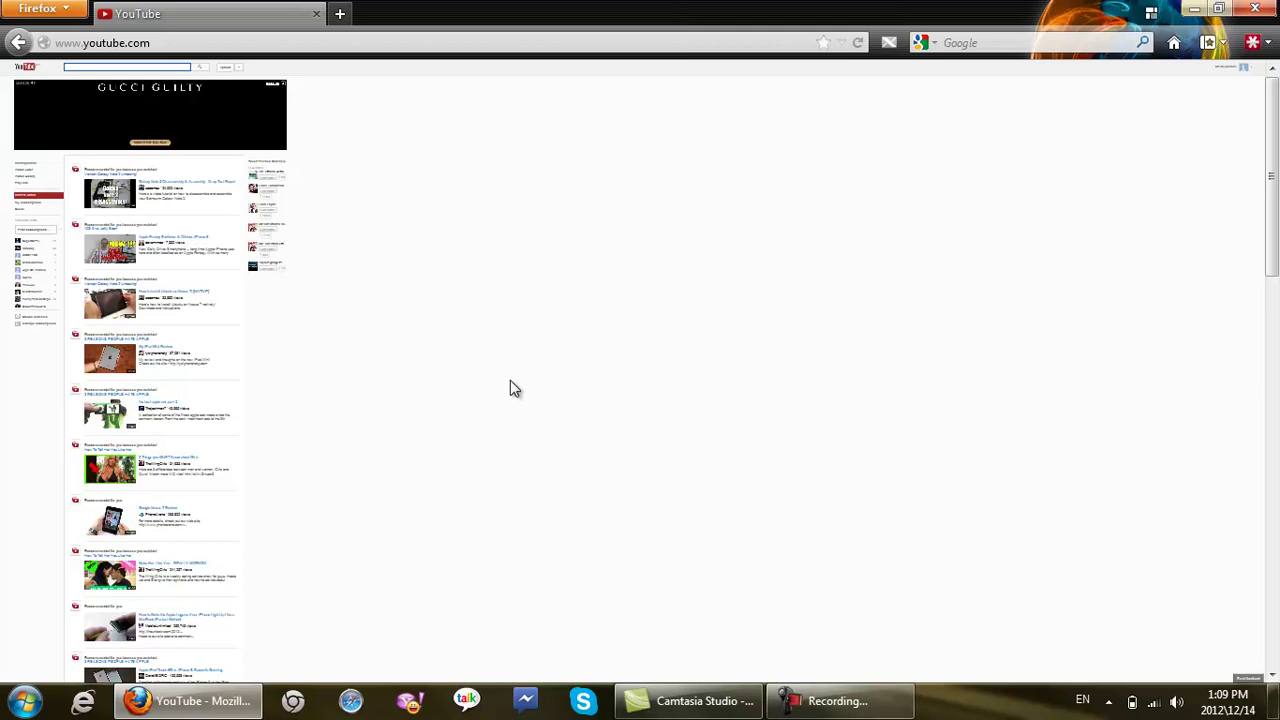
scroll(510, 379, "up", 5, "ctrl")
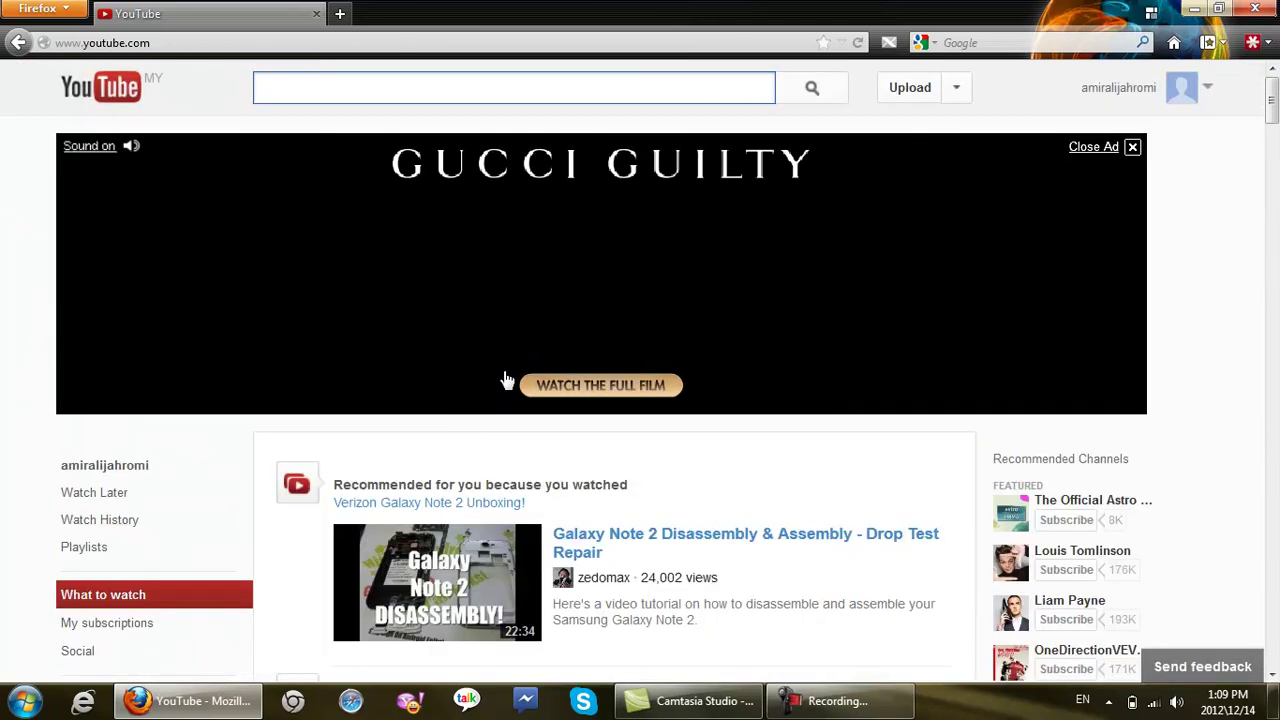
scroll(502, 370, "down", 5)
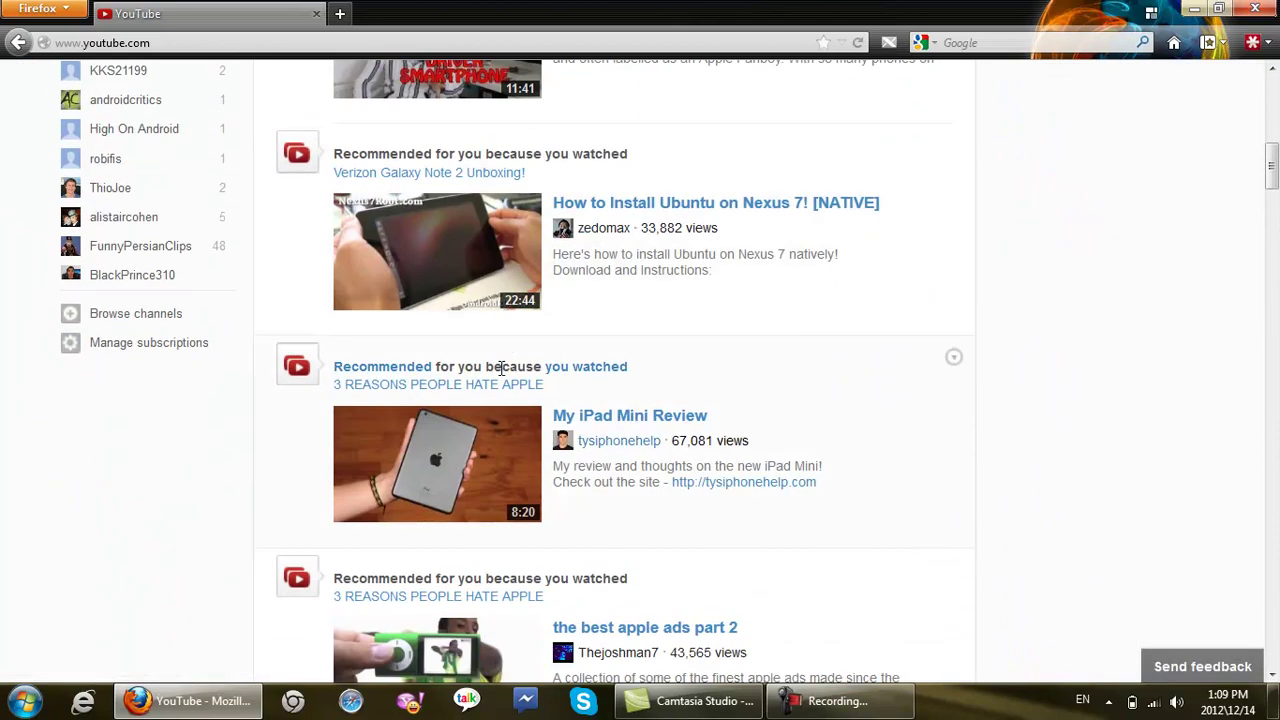
scroll(490, 375, "down", 5)
scroll(479, 380, "up", 10)
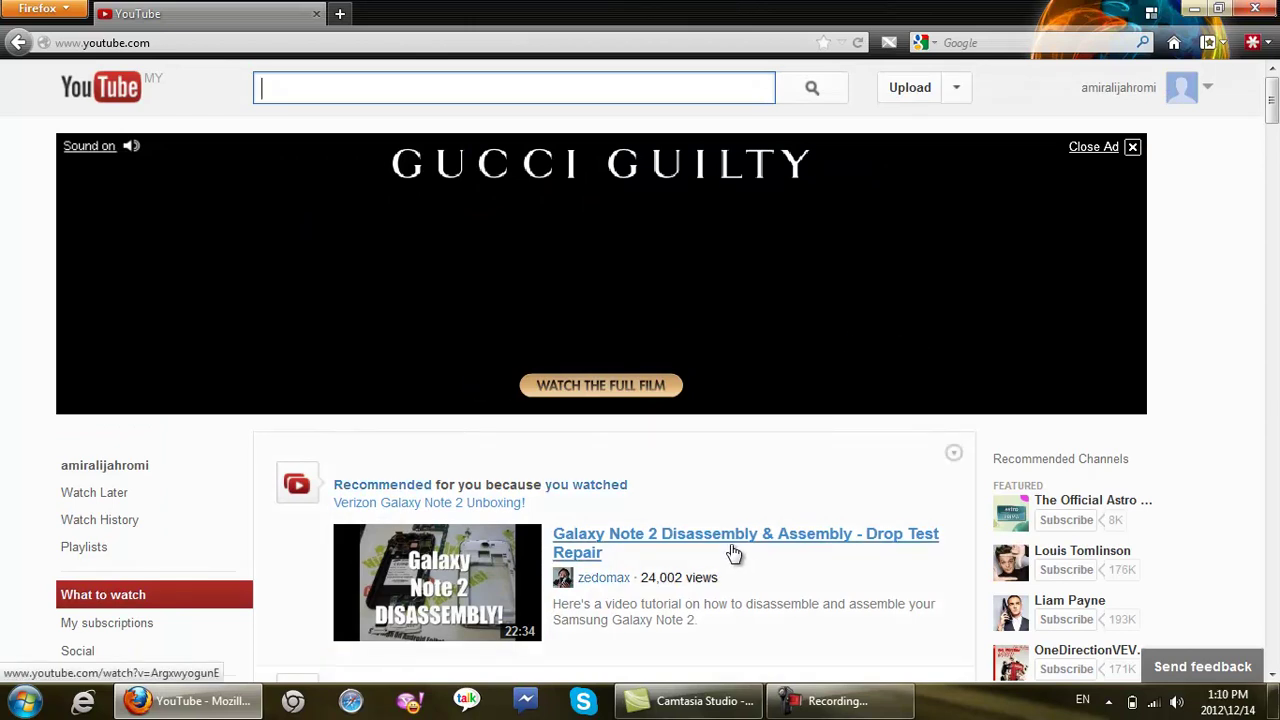
key("ctrl+minus")
key("ctrl+minus")
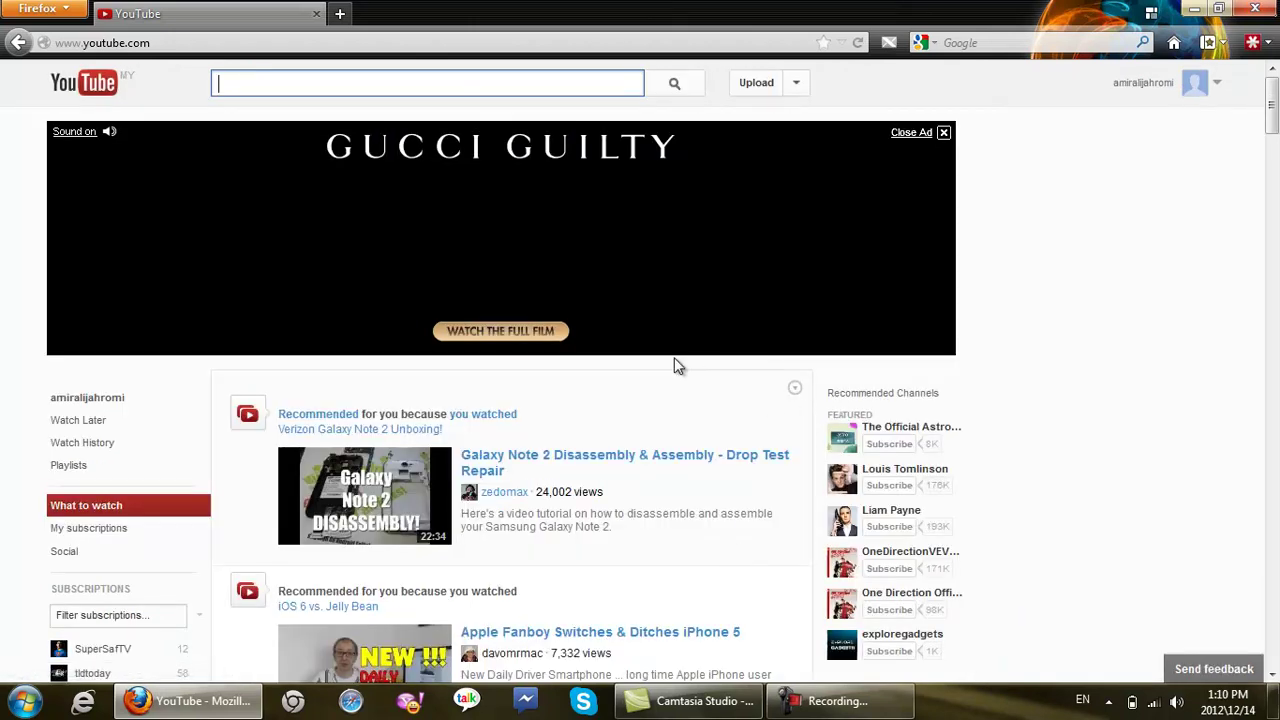
key("ctrl+minus")
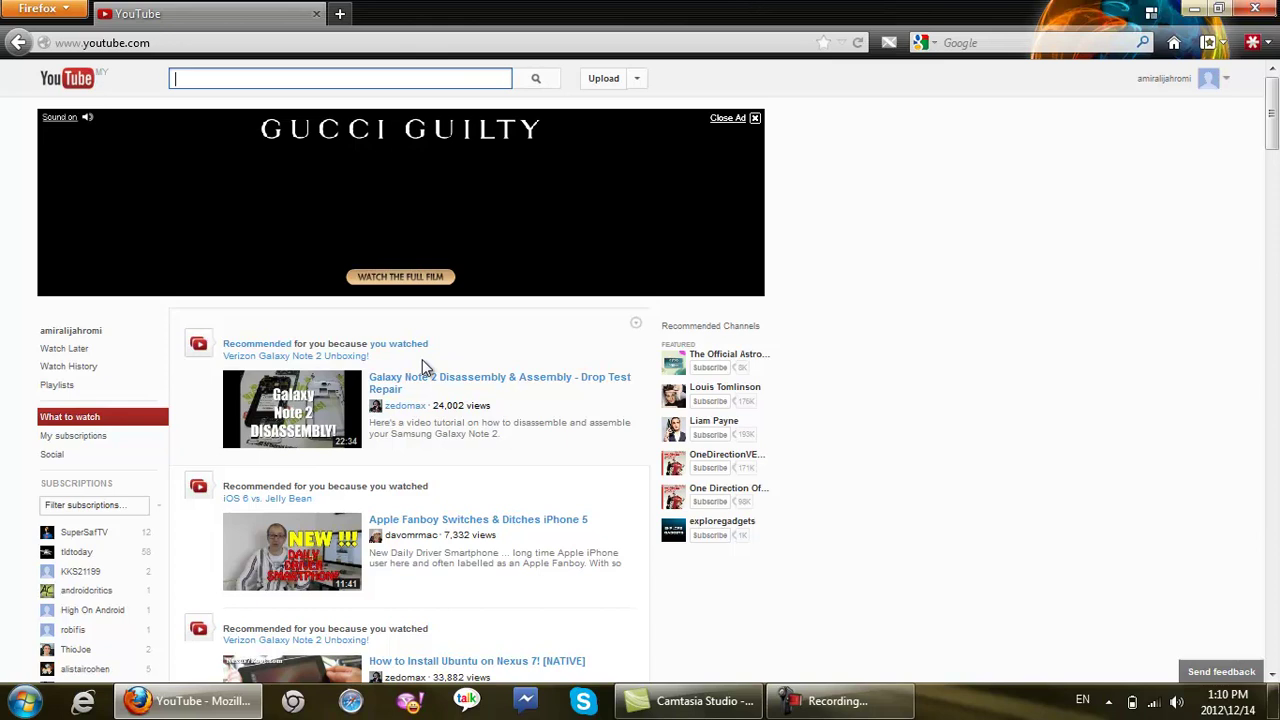
key("ctrl+plus")
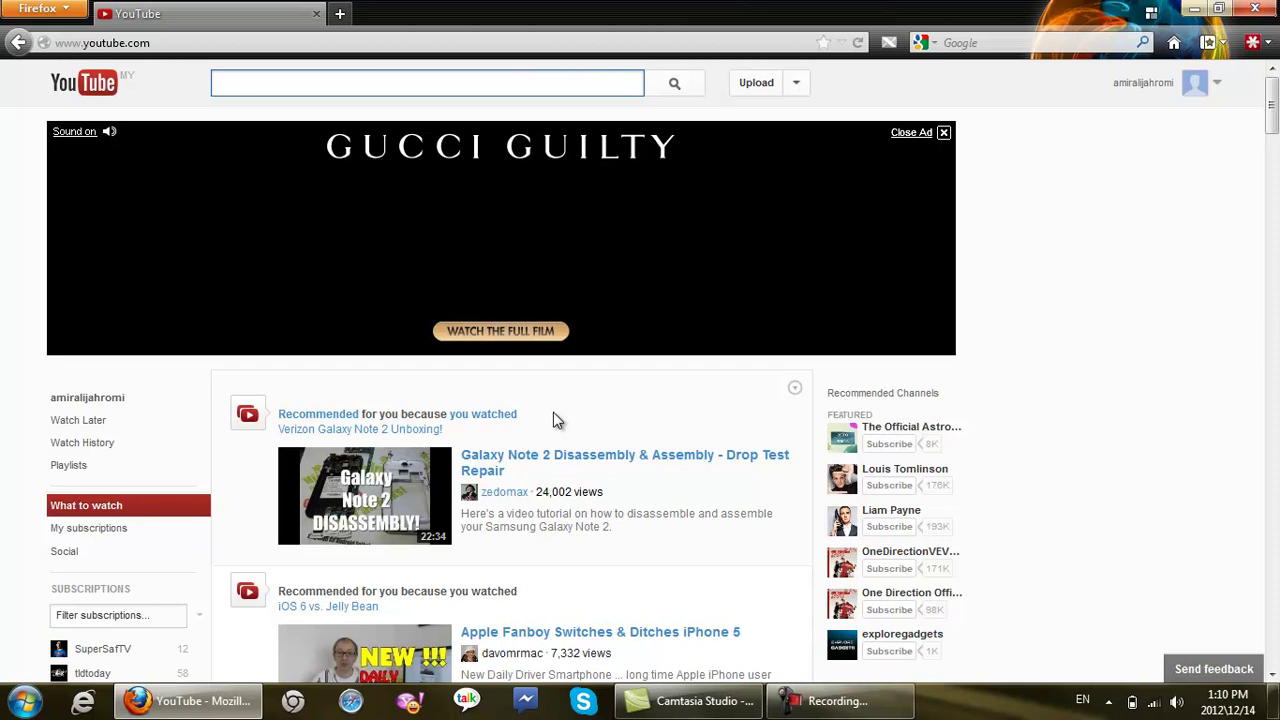
Open Firefox's Web Console with Ctrl+Shift+K, closing and reopening it once
key("ctrl+shift+k")
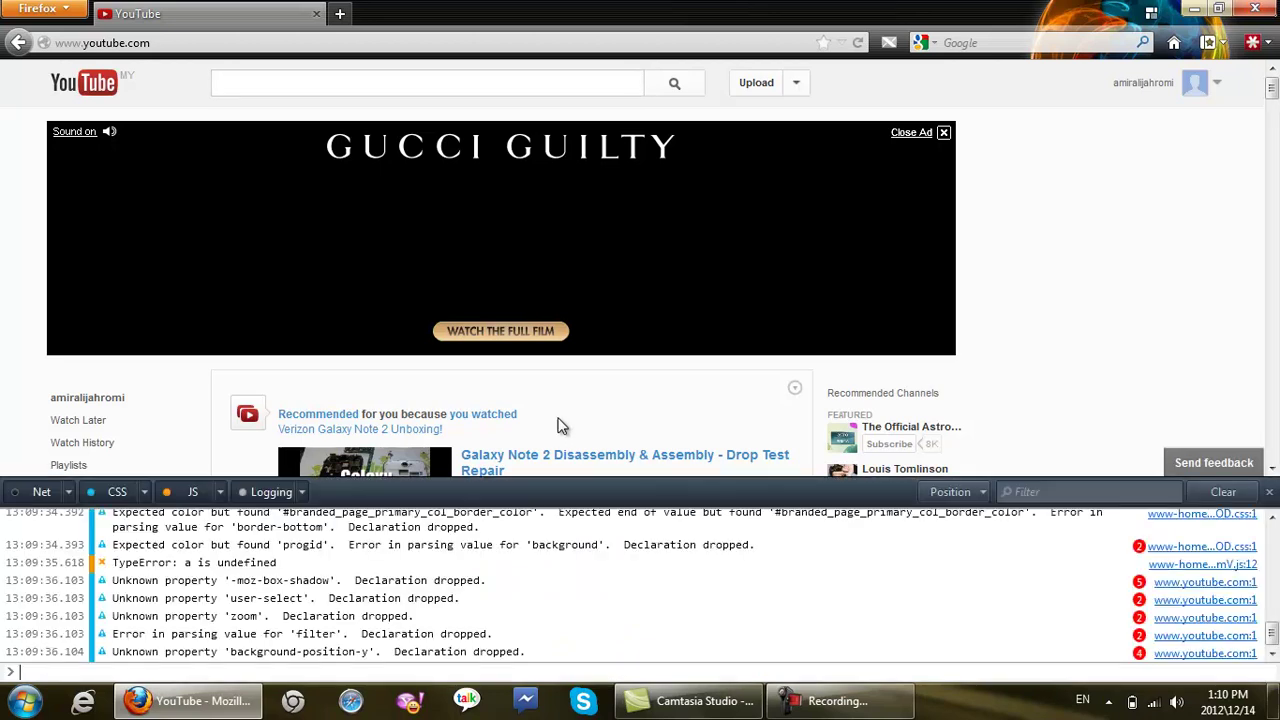
left_click_drag(679, 9, 530, 1)
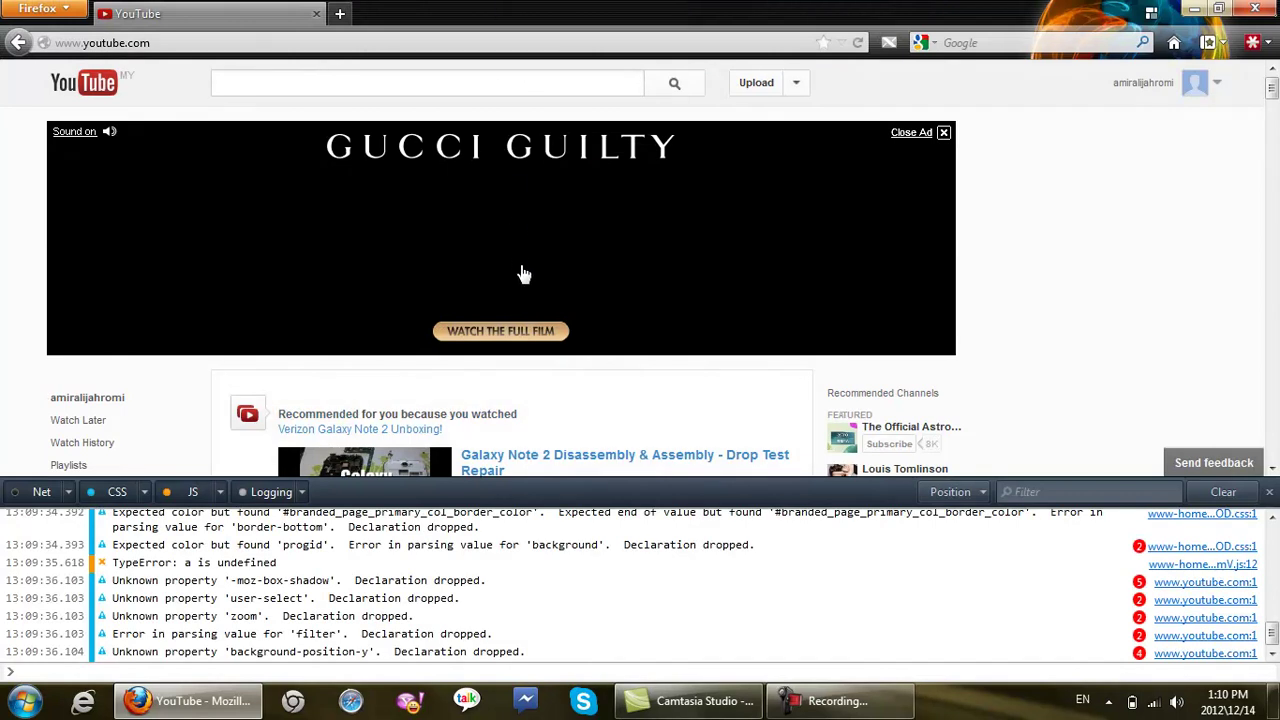
left_click(1268, 494)
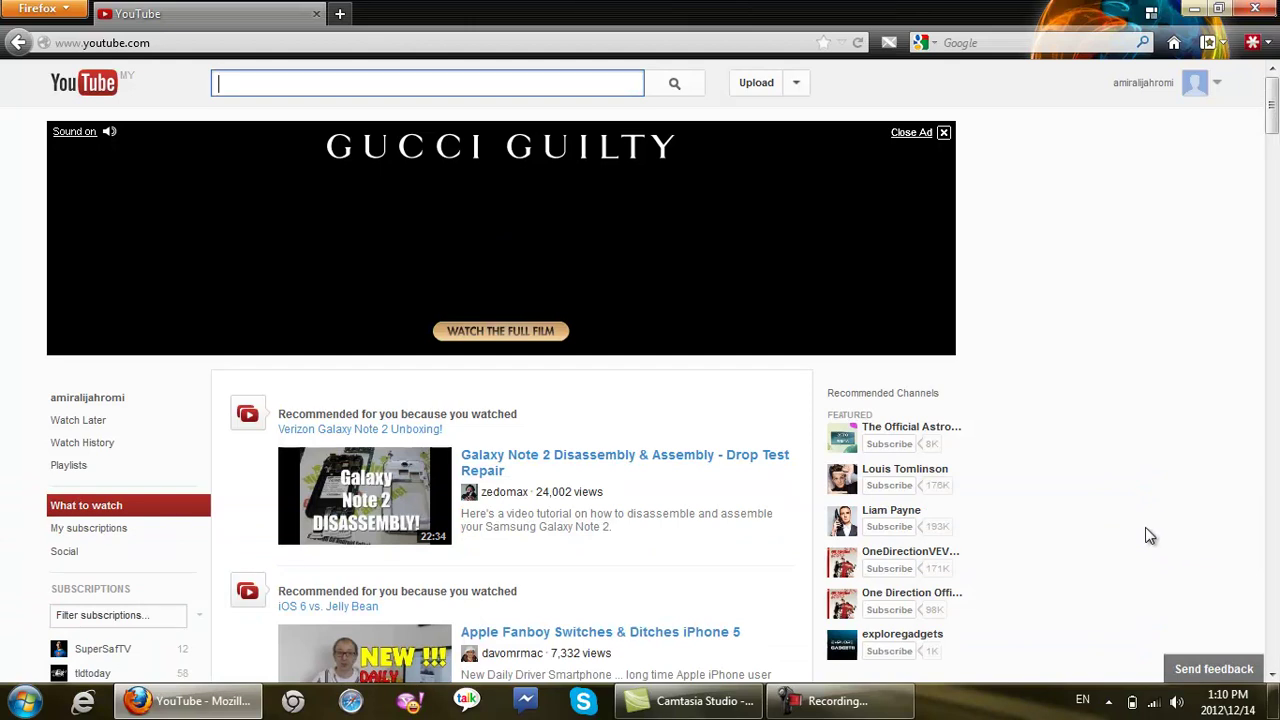
key("ctrl+shift+k")
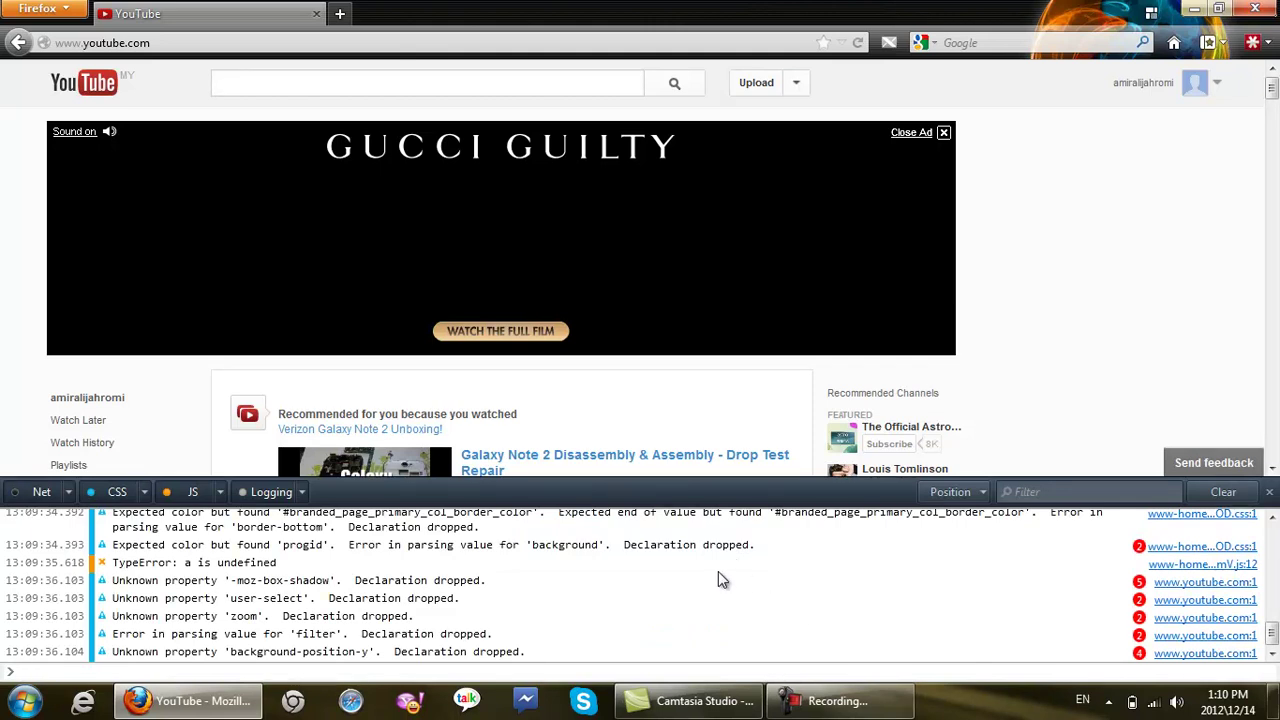
Paste and run the document.cookie command setting VISITOR_INFO1_LIVE to expire 2 Aug 2020
type("document.cookie=\"VISITOR_INFO1_LIVE=qDpUsBN0FY; expires=Thu, 2 Aug 2020 20:47:11 UTC\";")
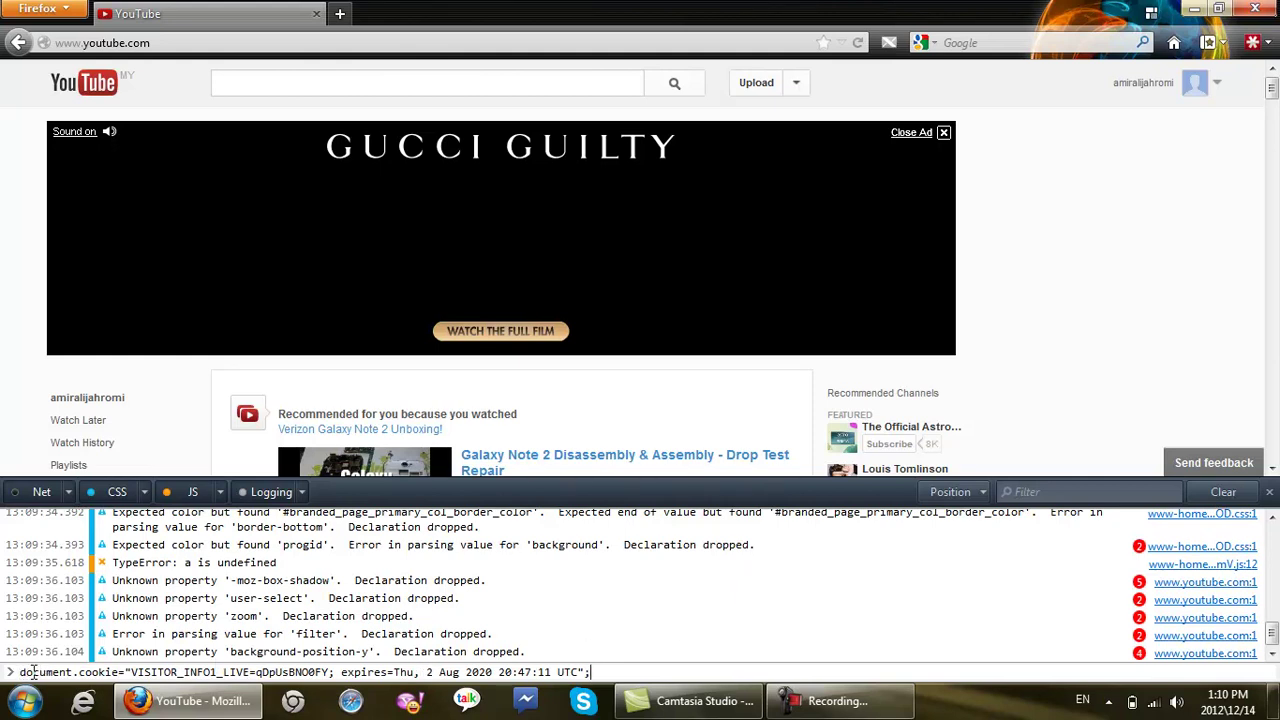
left_click_drag(82, 658, 590, 690)
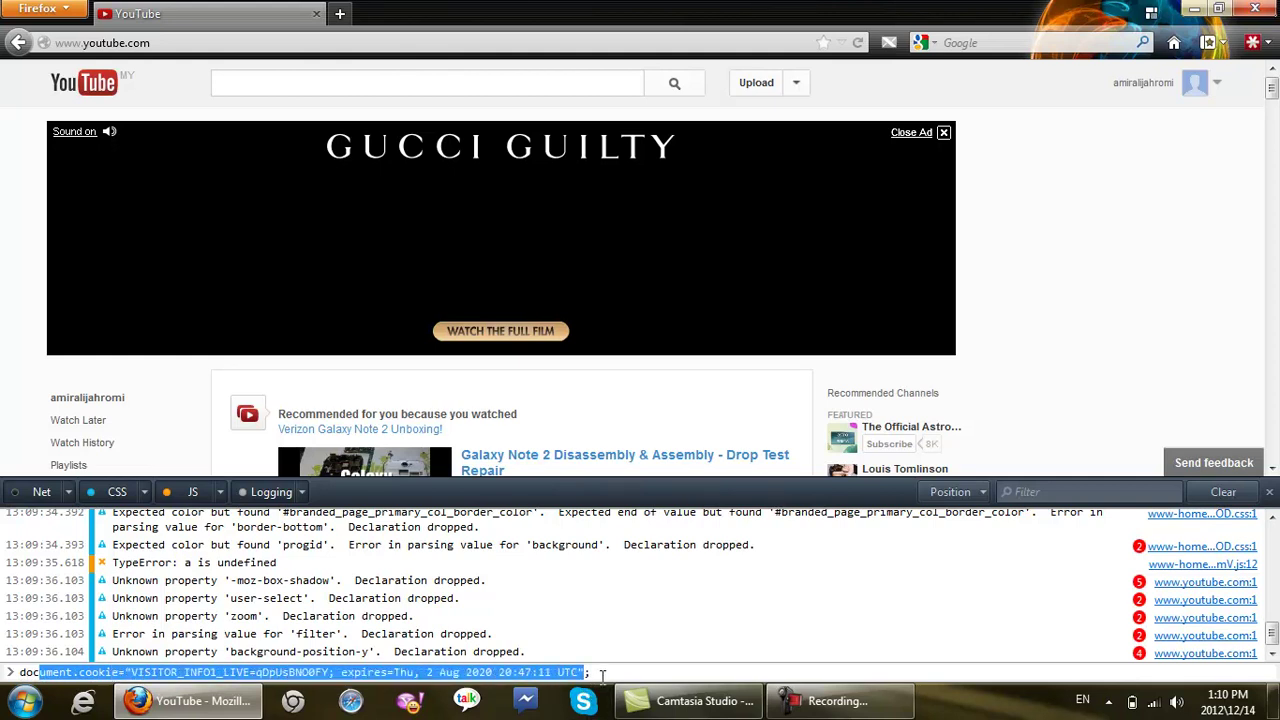
left_click(605, 673)
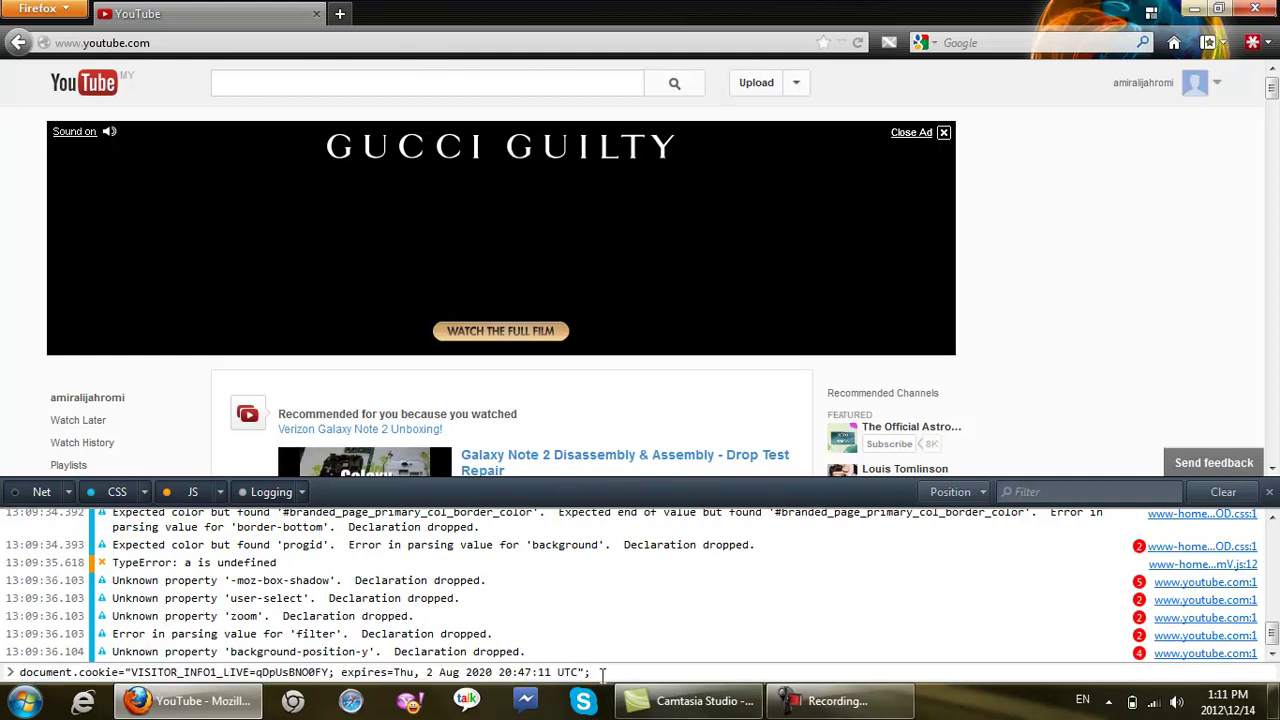
key("Return")
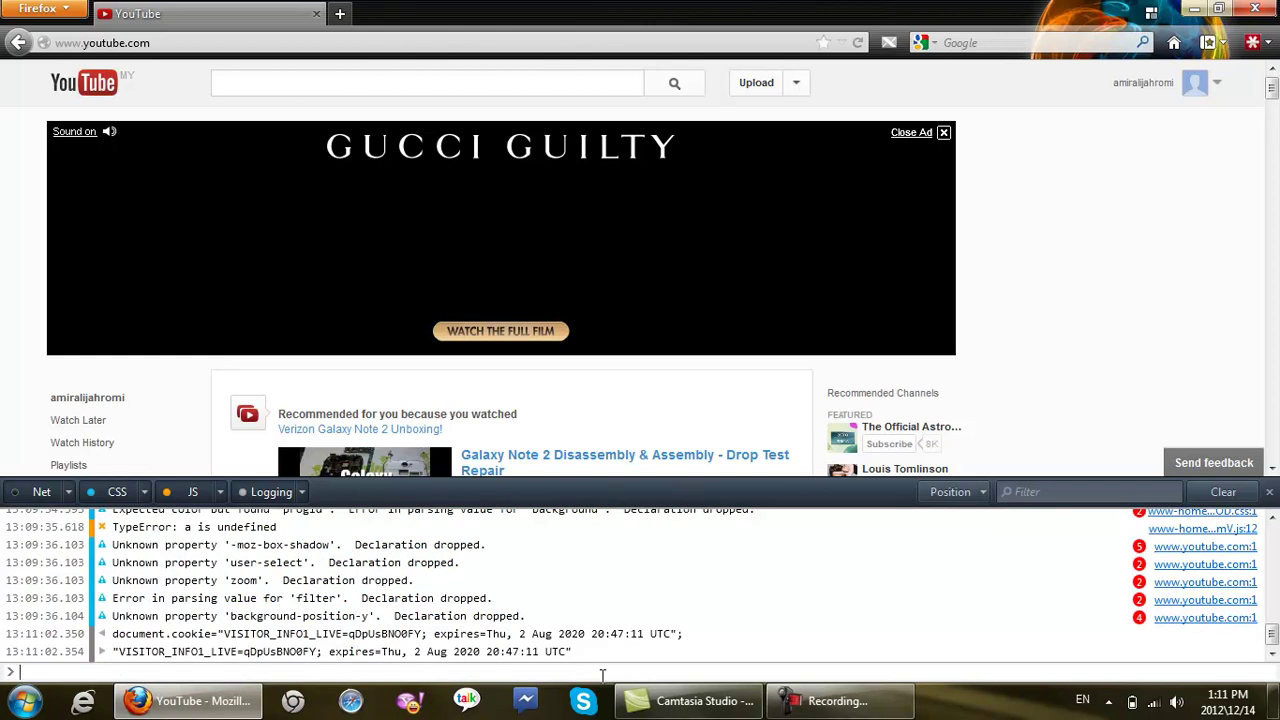
Reload YouTube so the new cookie takes effect, and scroll the refreshed page
left_click(857, 42)
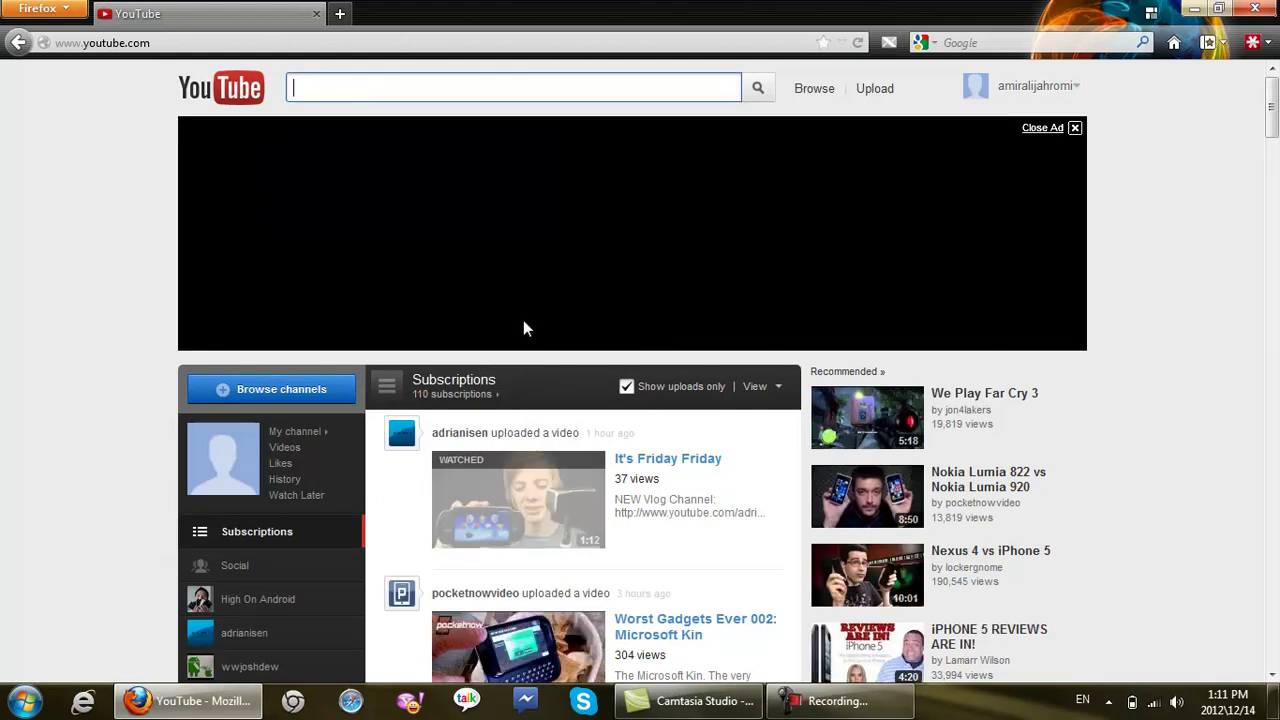
scroll(523, 326, "down", 5)
scroll(523, 326, "down", 15)
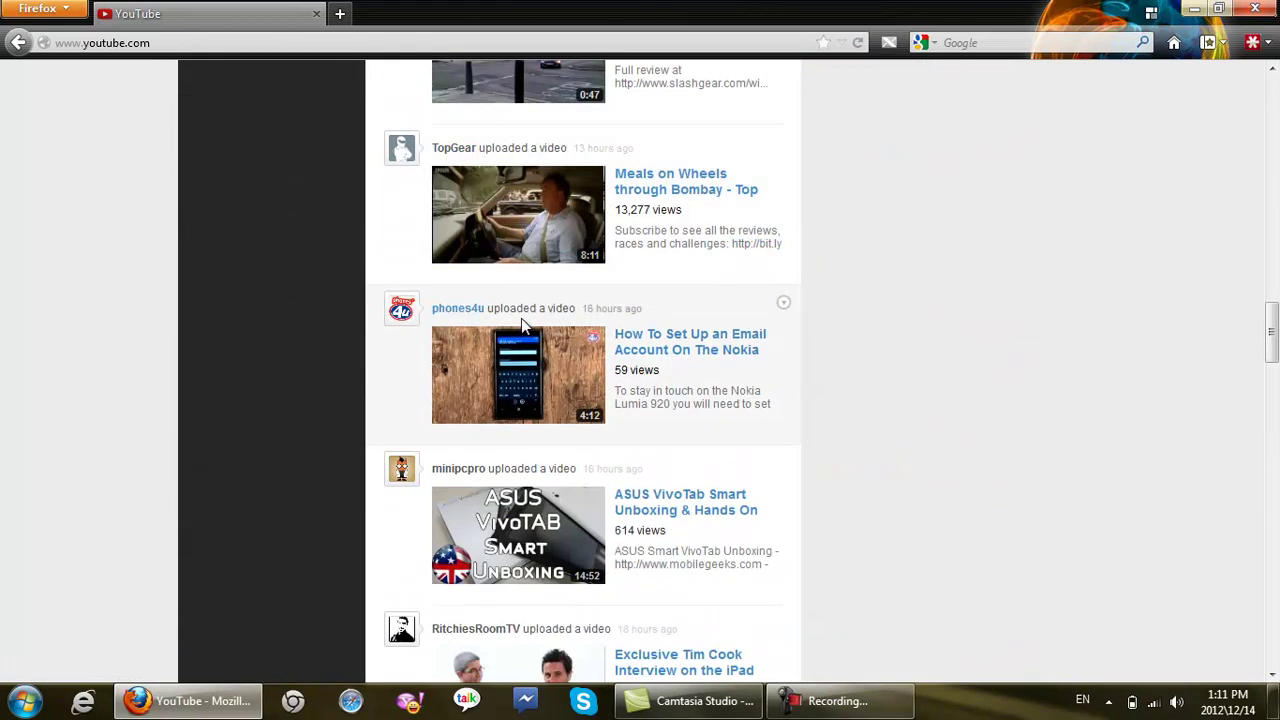
scroll(520, 326, "down", 6)
scroll(520, 326, "up", 15)
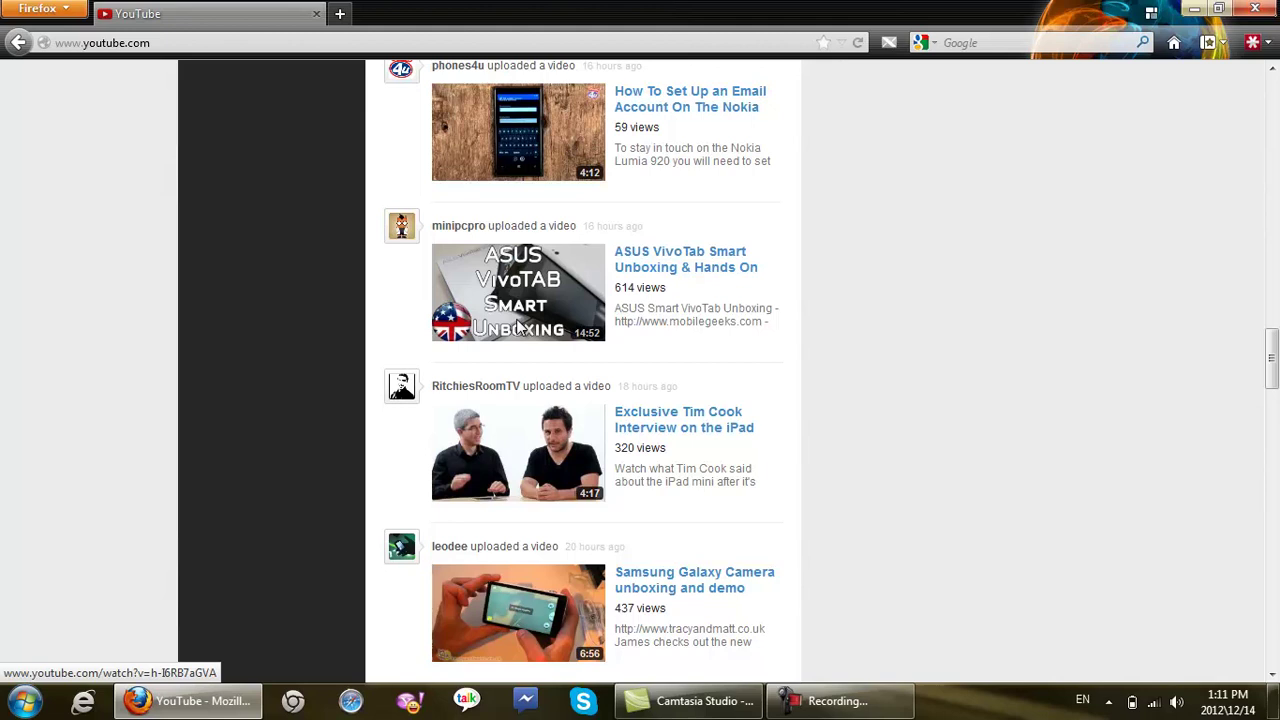
scroll(520, 326, "up", 12)
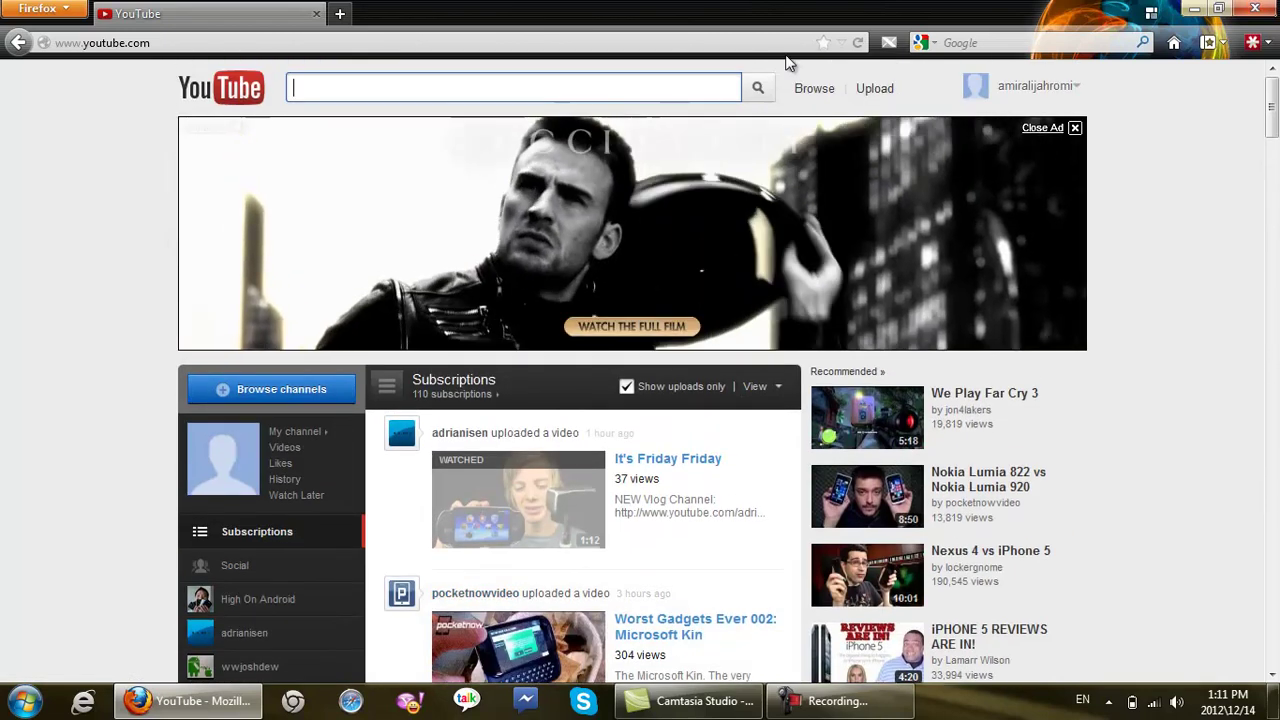
Dismiss the Gucci banner ad and turn off the uploads-only feed filter
left_click(1074, 128)
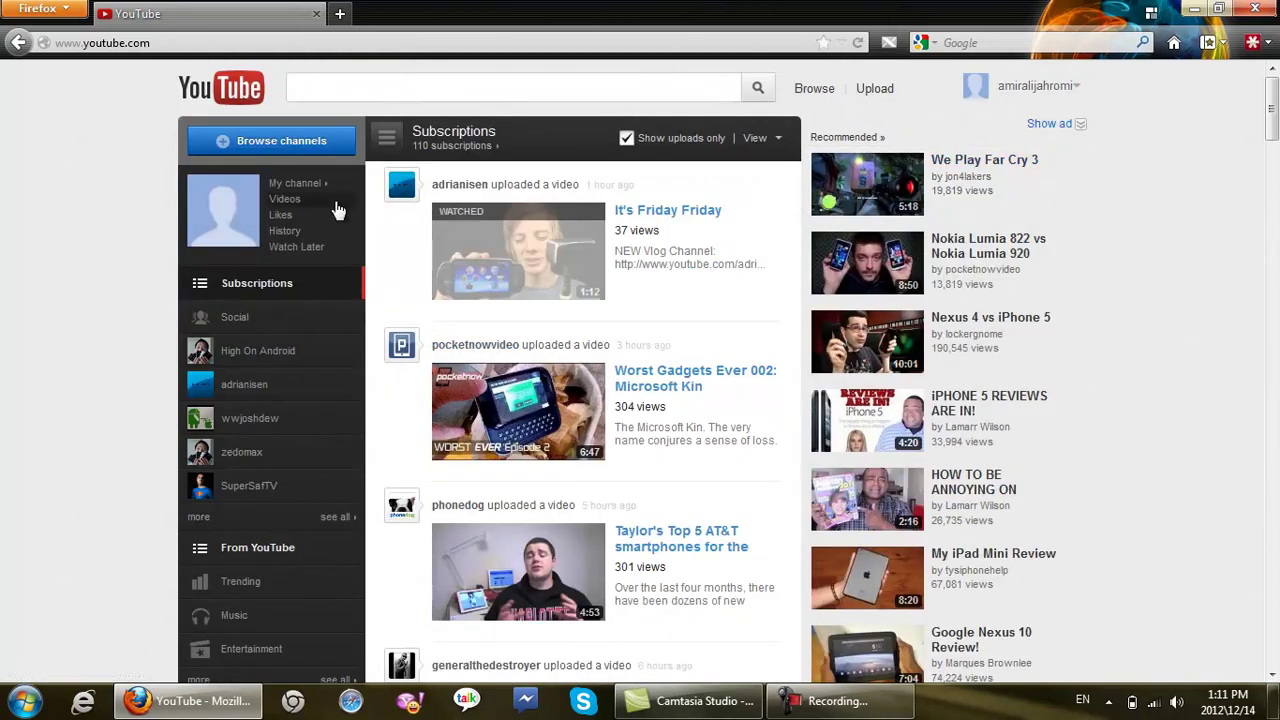
scroll(481, 219, "down", 1)
scroll(475, 215, "up", 1)
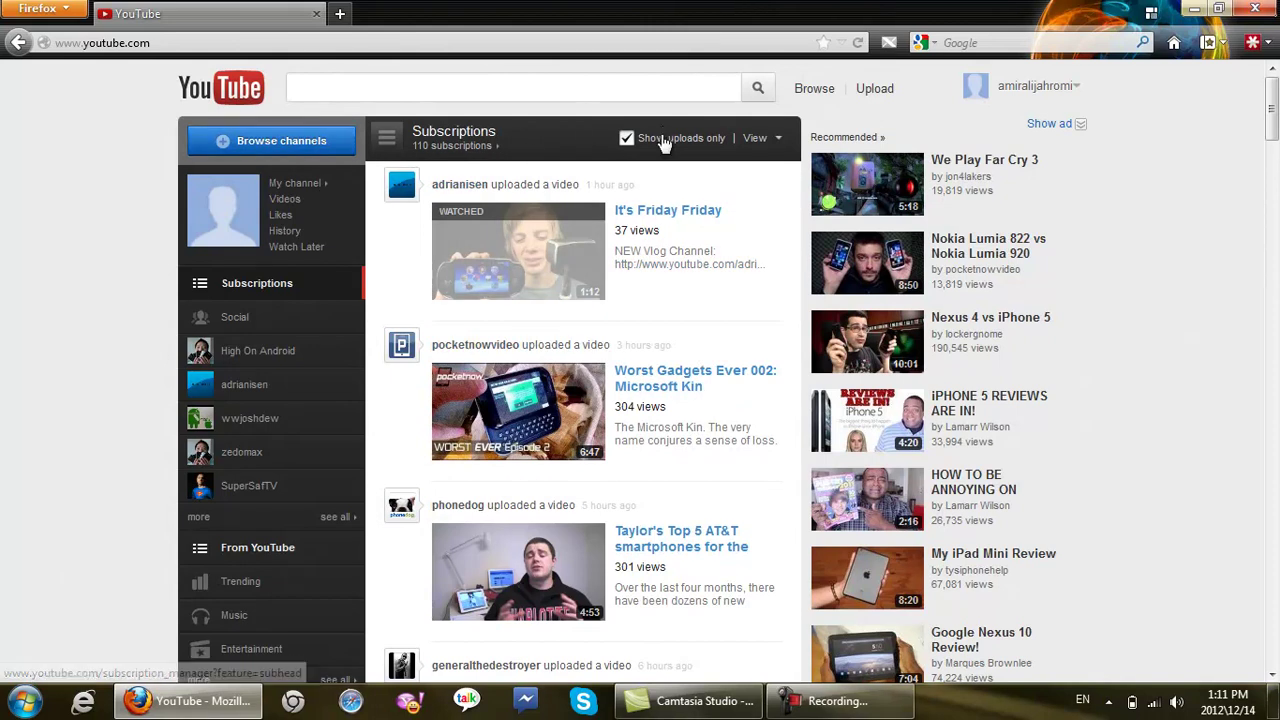
left_click(627, 138)
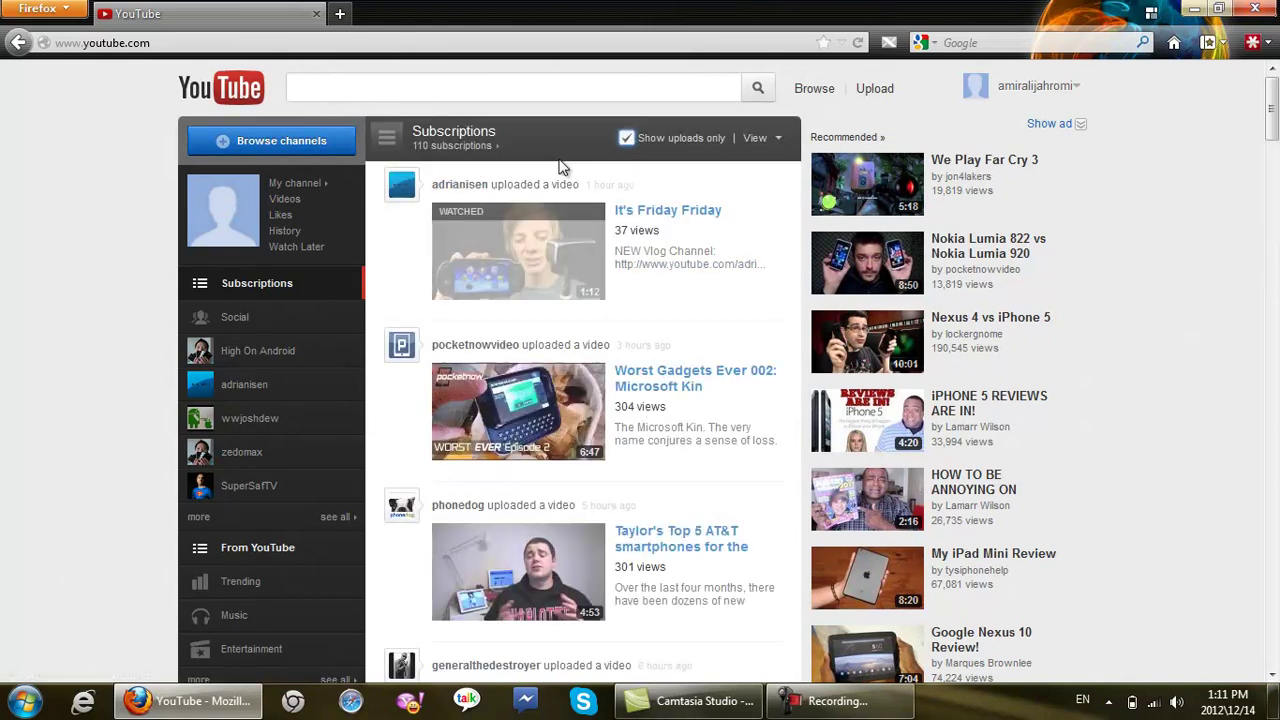
Visit your own channel page, then return to the YouTube home page
left_click(300, 184)
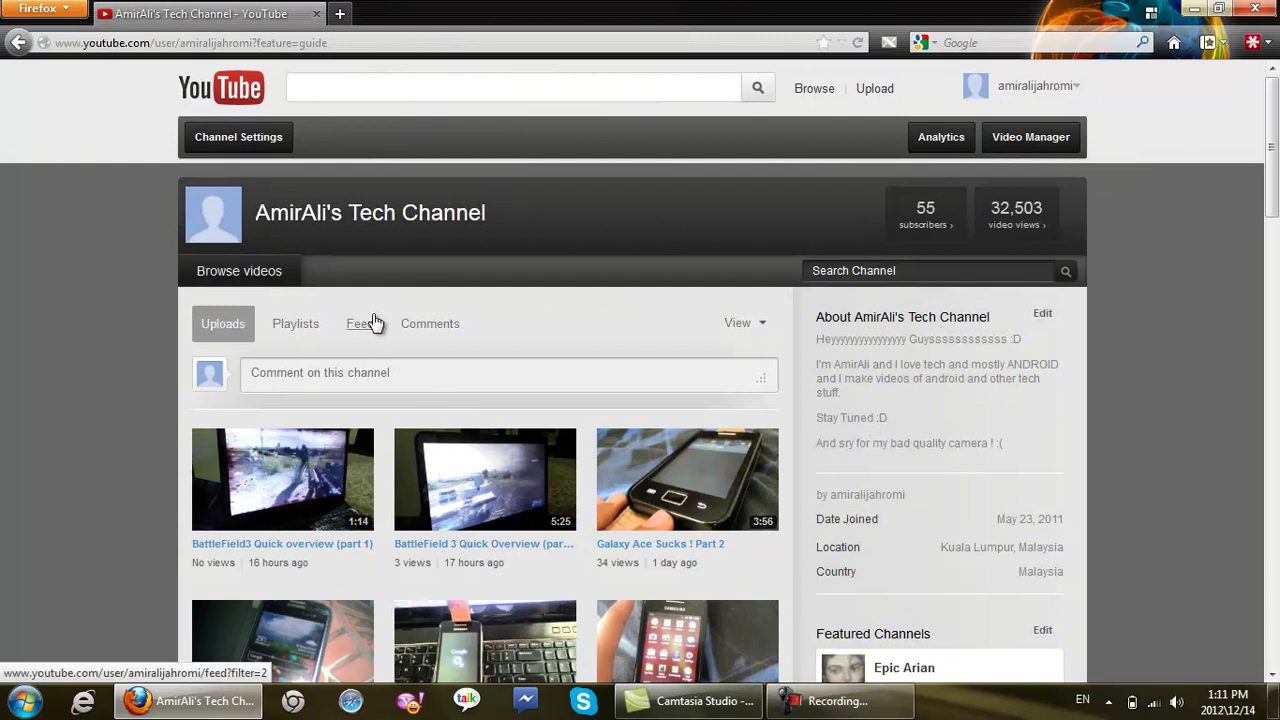
scroll(370, 320, "down", 5)
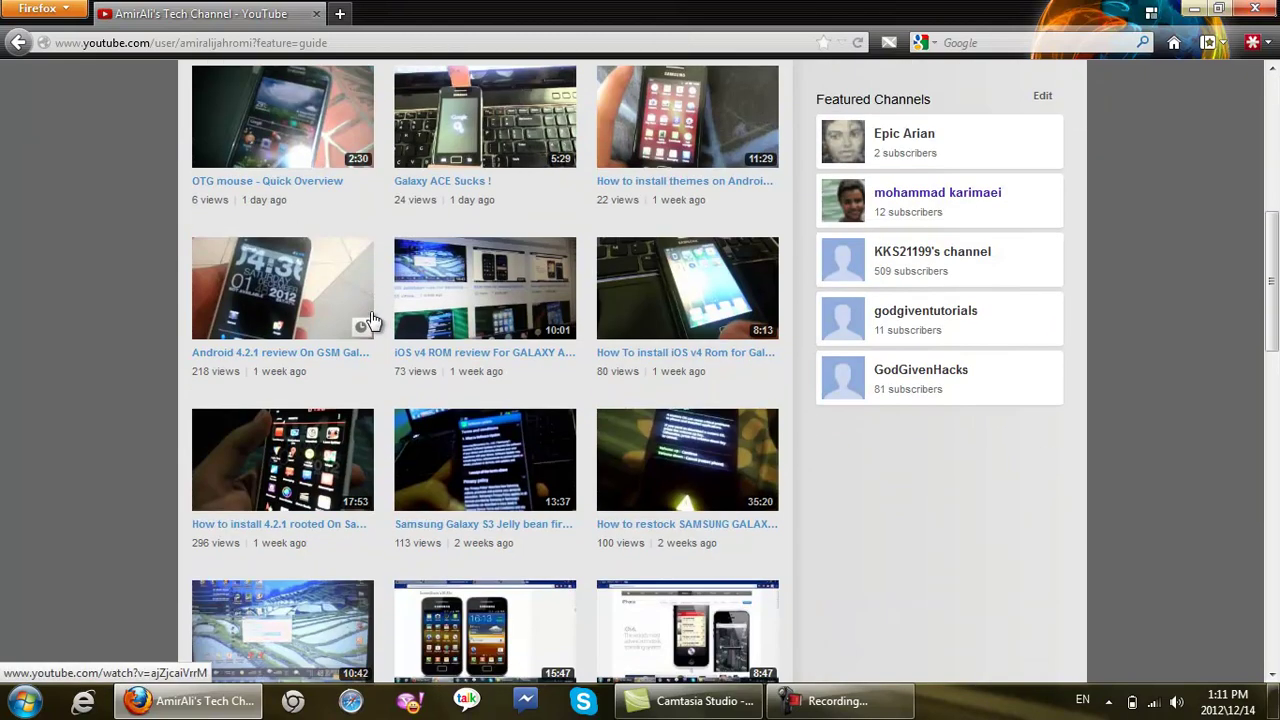
scroll(370, 320, "up", 5)
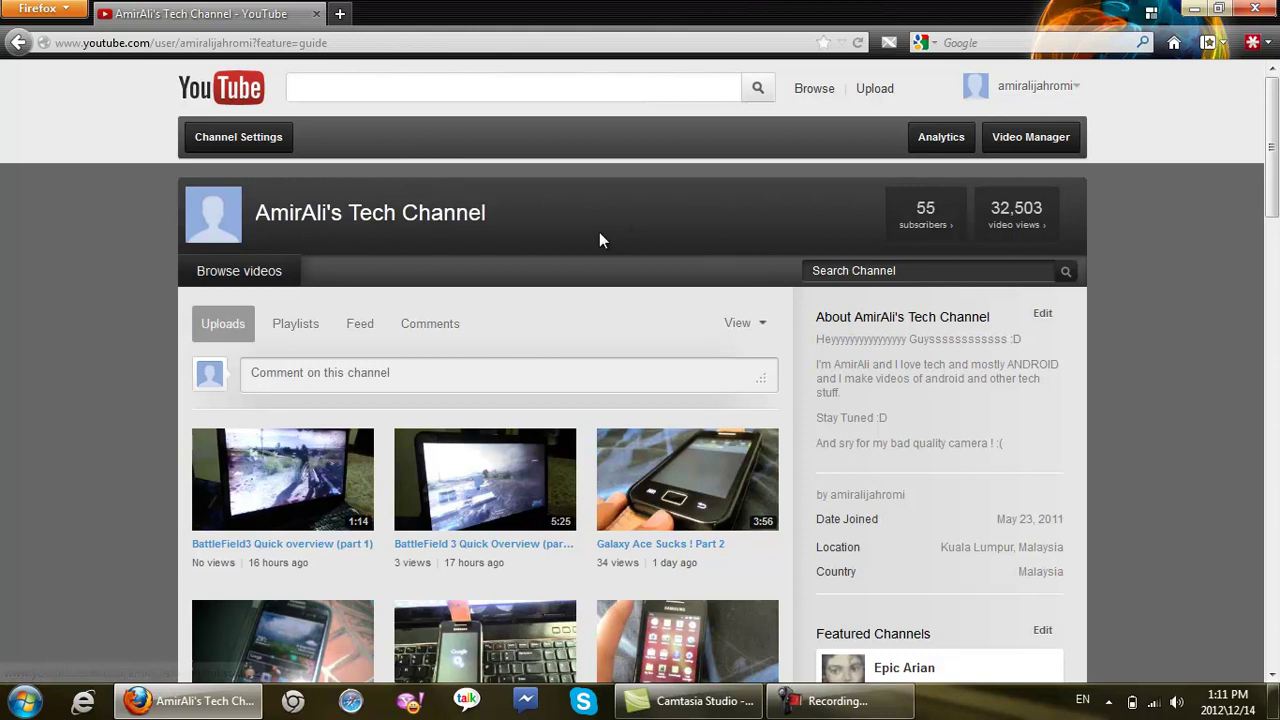
left_click(229, 89)
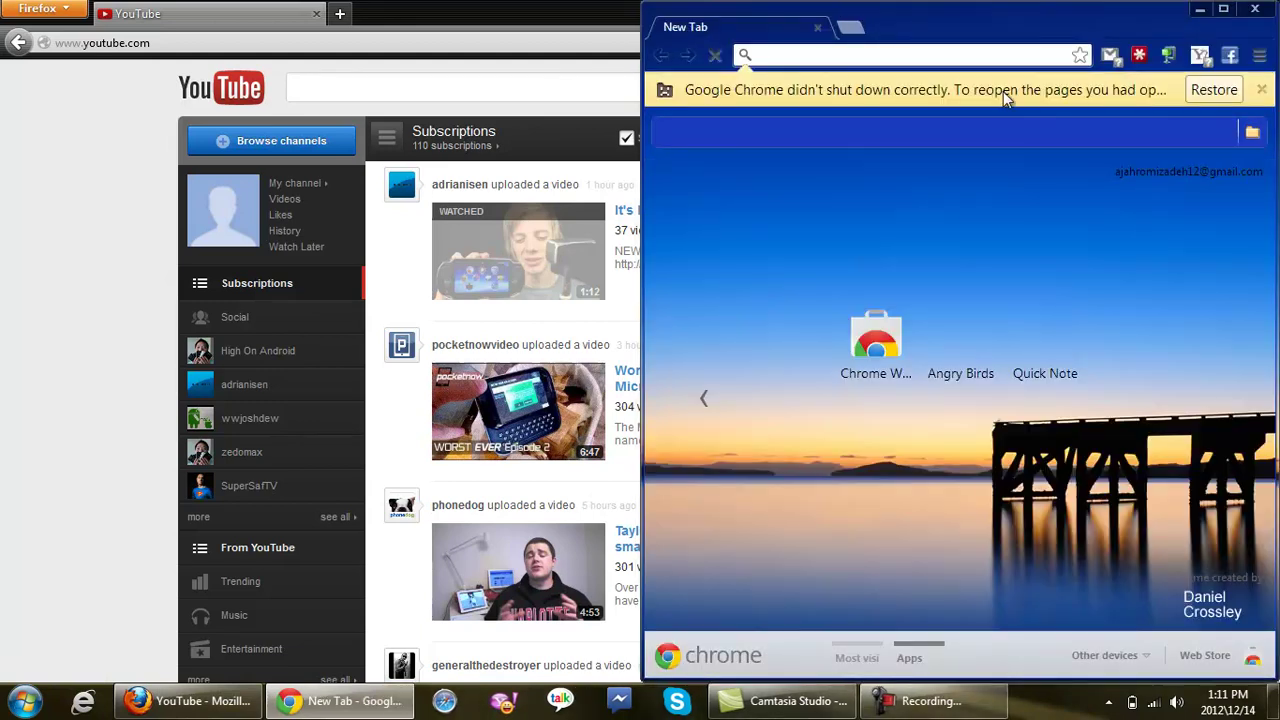
left_click(857, 138)
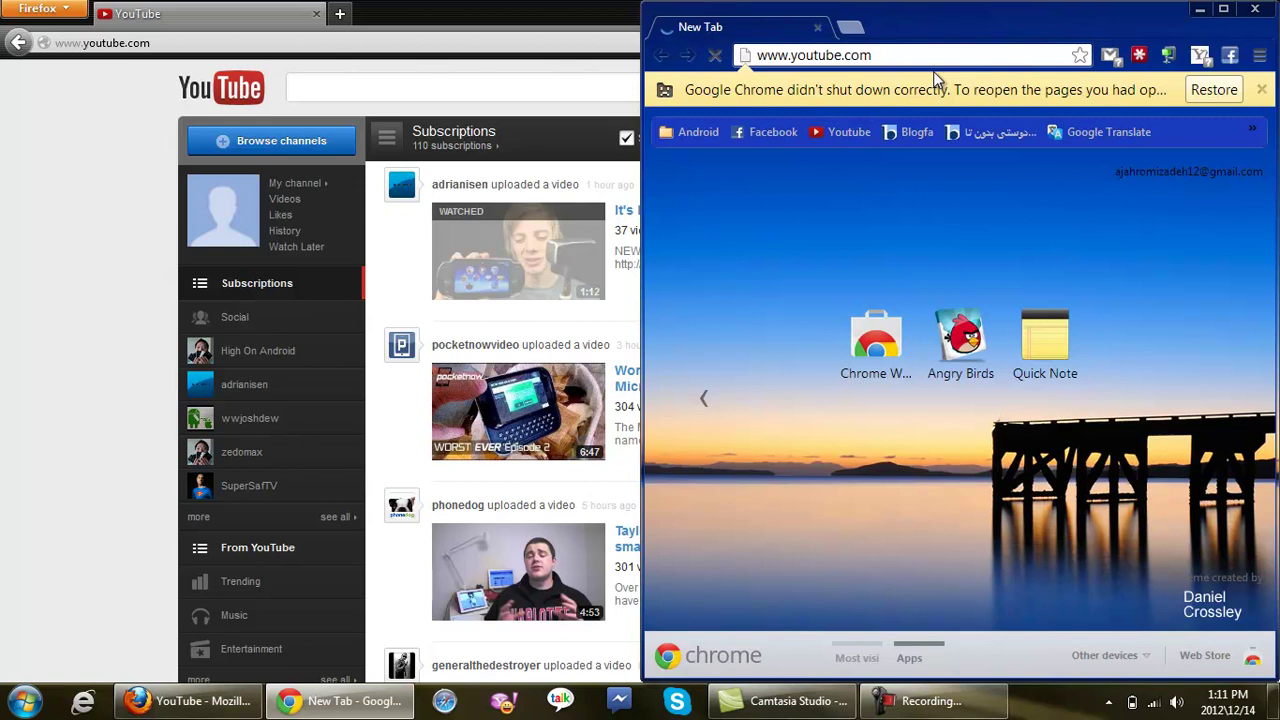
left_click_drag(926, 36, 663, 9)
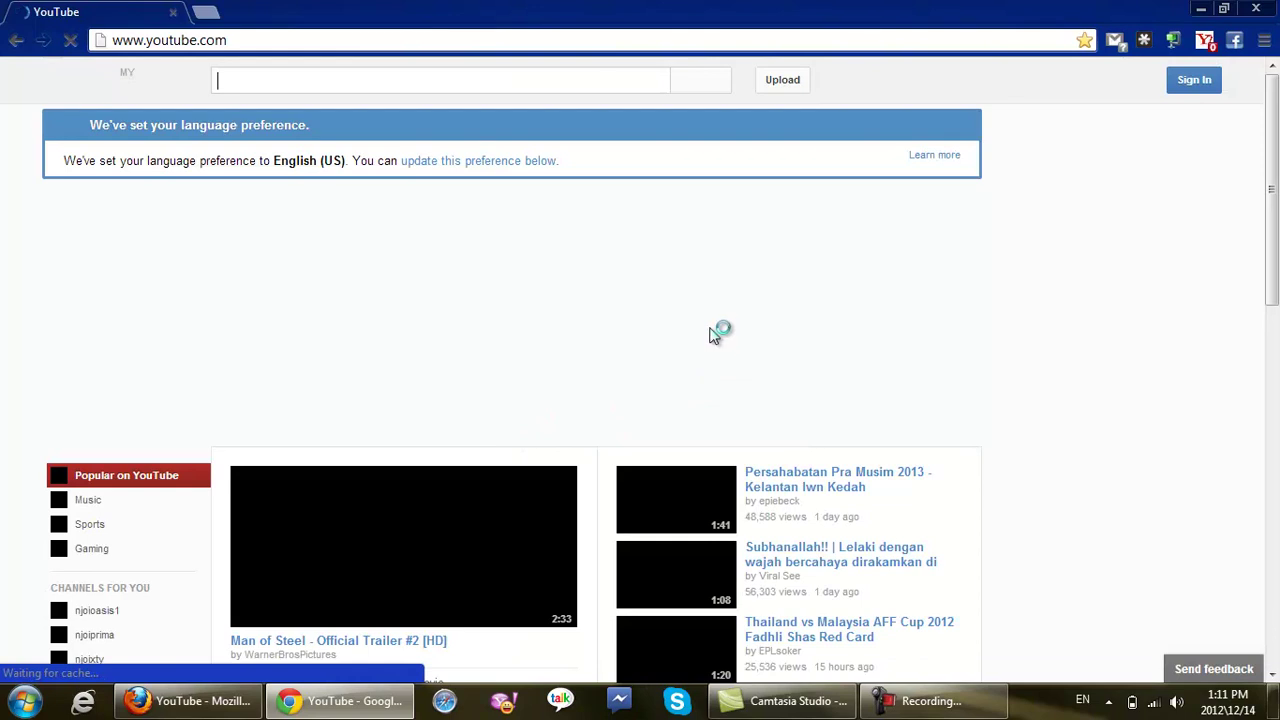
scroll(703, 330, "down", 3)
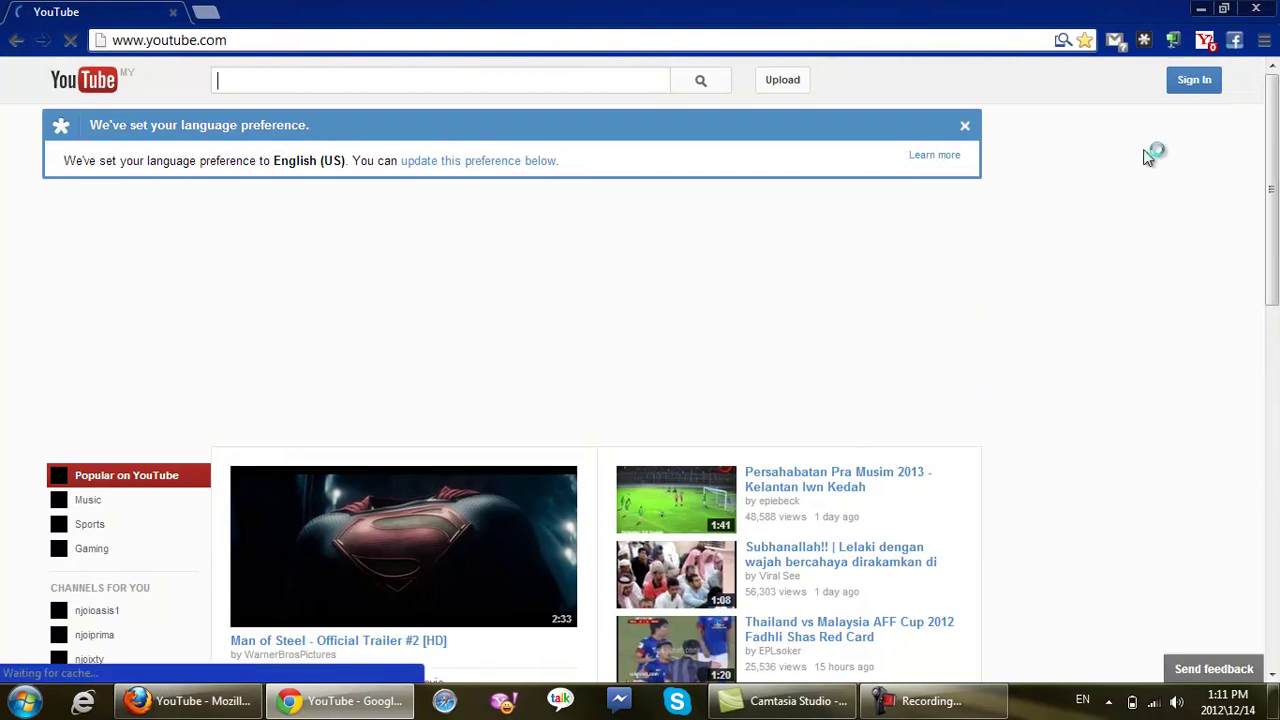
scroll(1150, 270, "down", 8)
scroll(1137, 262, "up", 8)
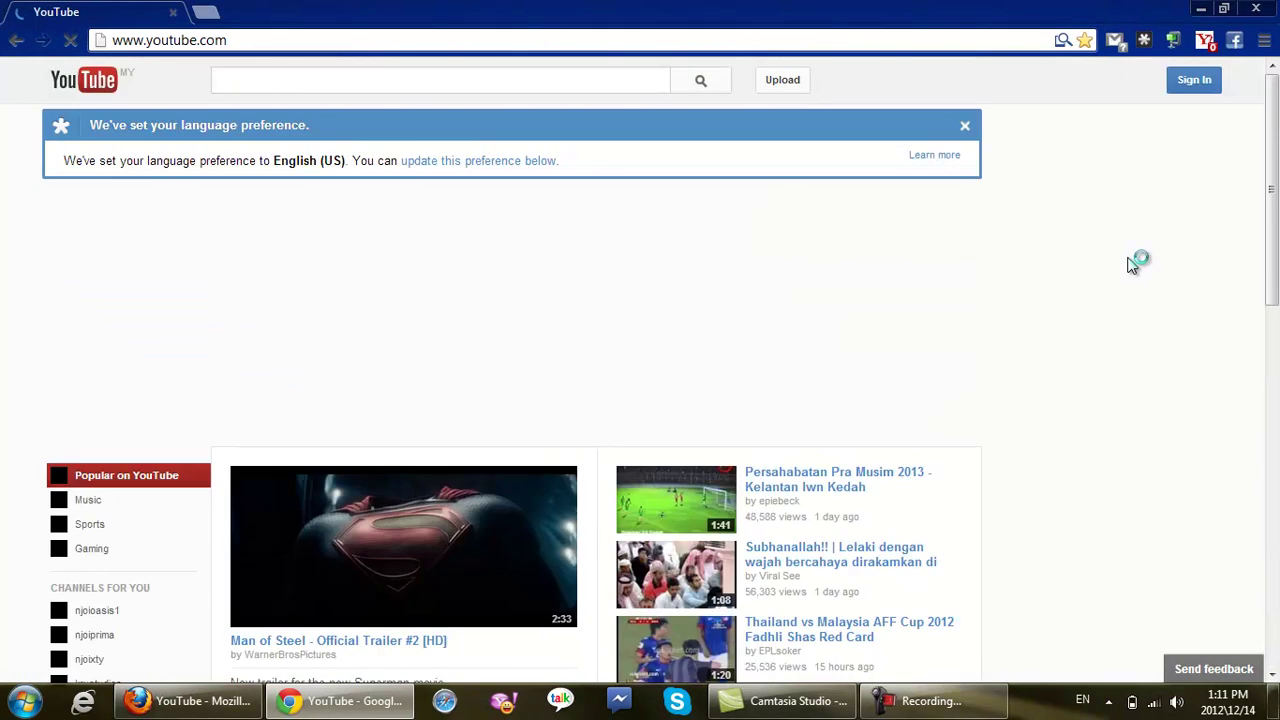
scroll(1130, 263, "down", 3)
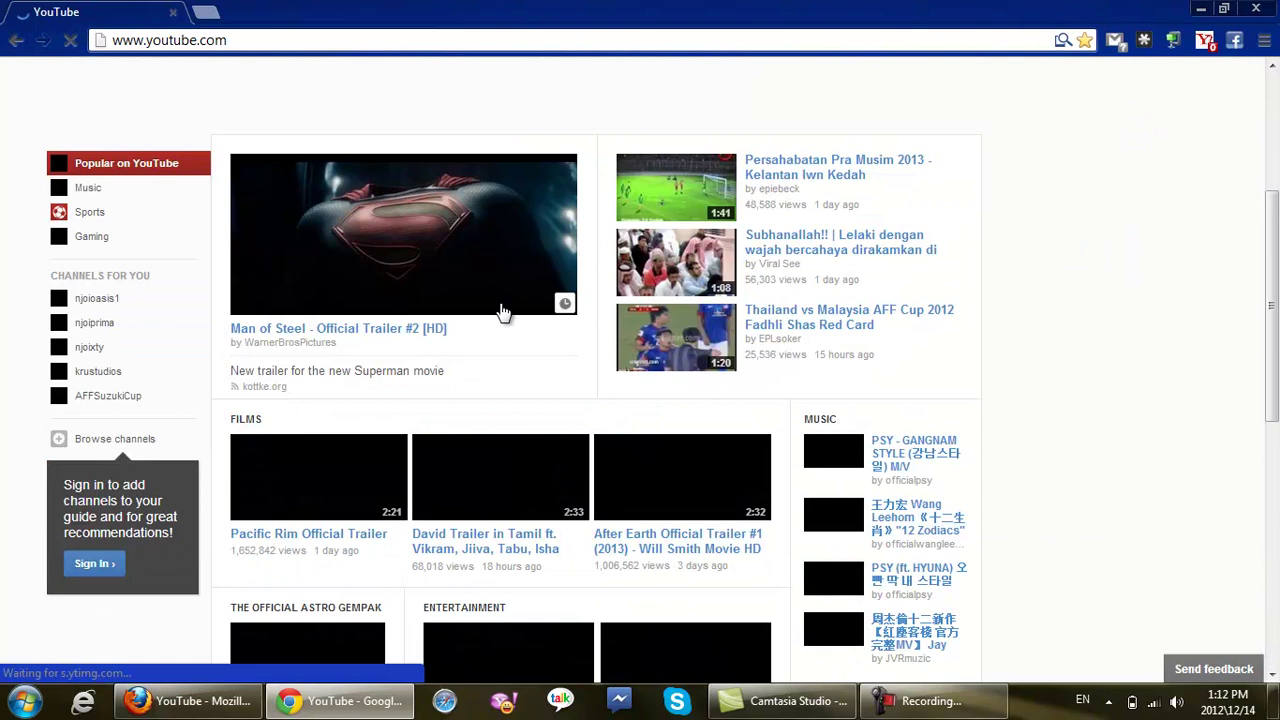
left_click(171, 14)
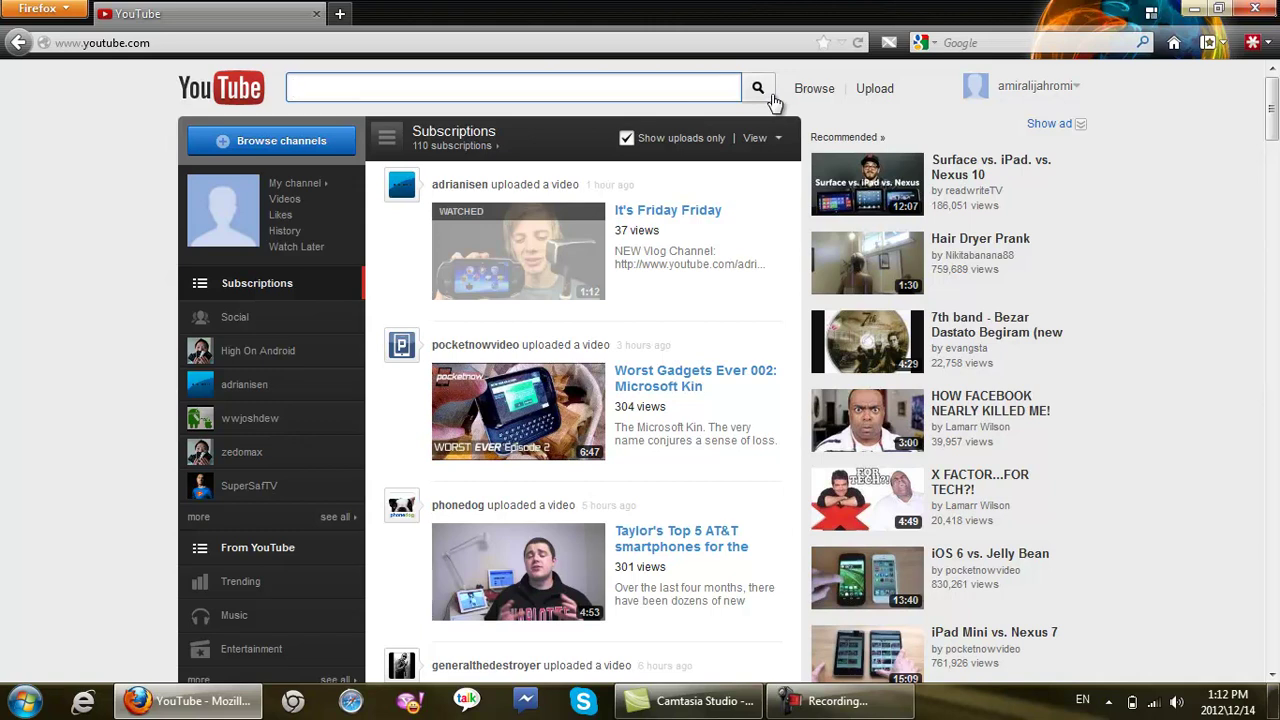
In the Web Console, run the VISITOR_INFO1_LIVE cookie command with expiry year changed to 2000
key("ctrl+shift+k")
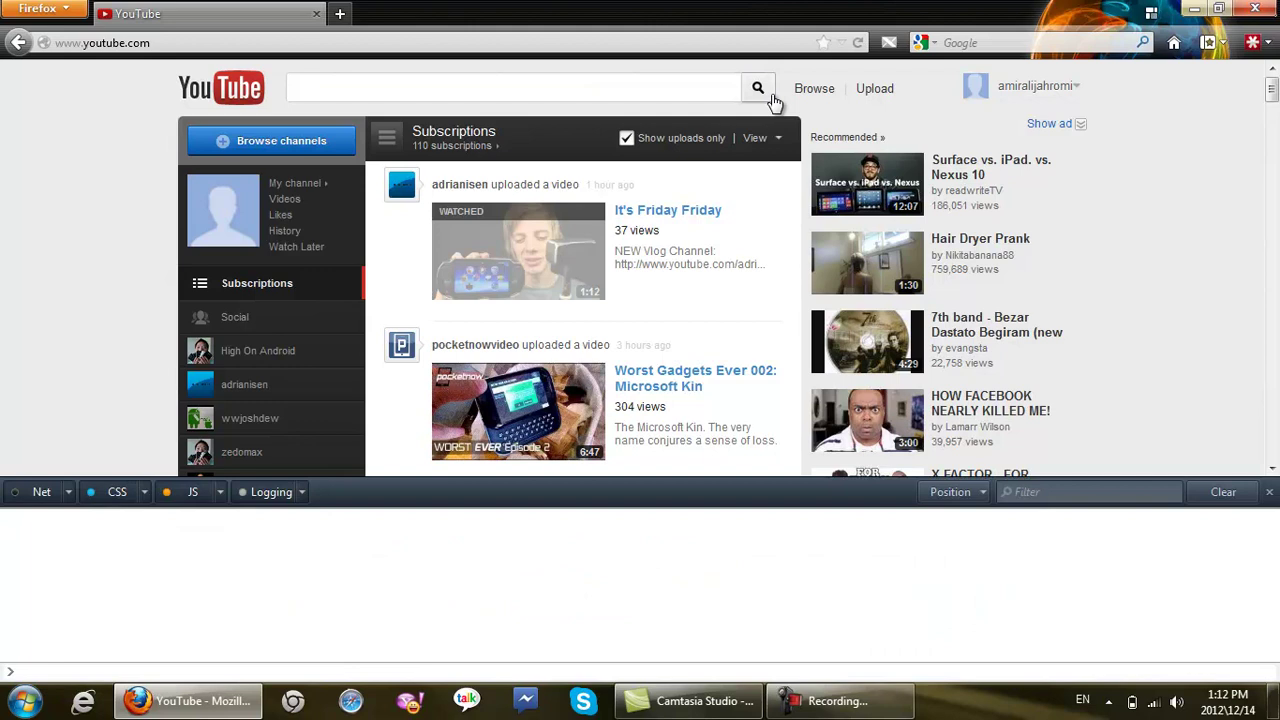
type("document.cookie=\"VISITOR_INFO1_LIVE=qDpUsBNO0FY; expires=Thu, 2 Aug 2020 20:47:11 UTC\";")
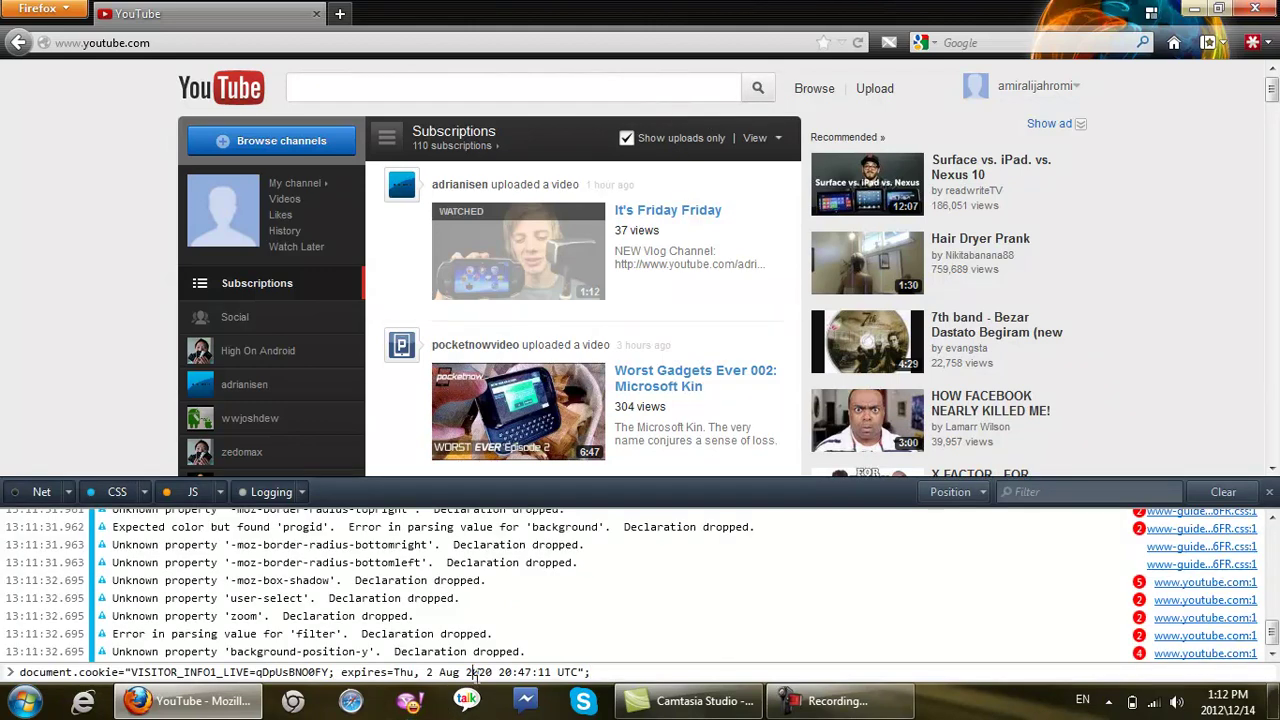
left_click_drag(485, 672, 479, 672)
left_click_drag(598, 672, 6, 696)
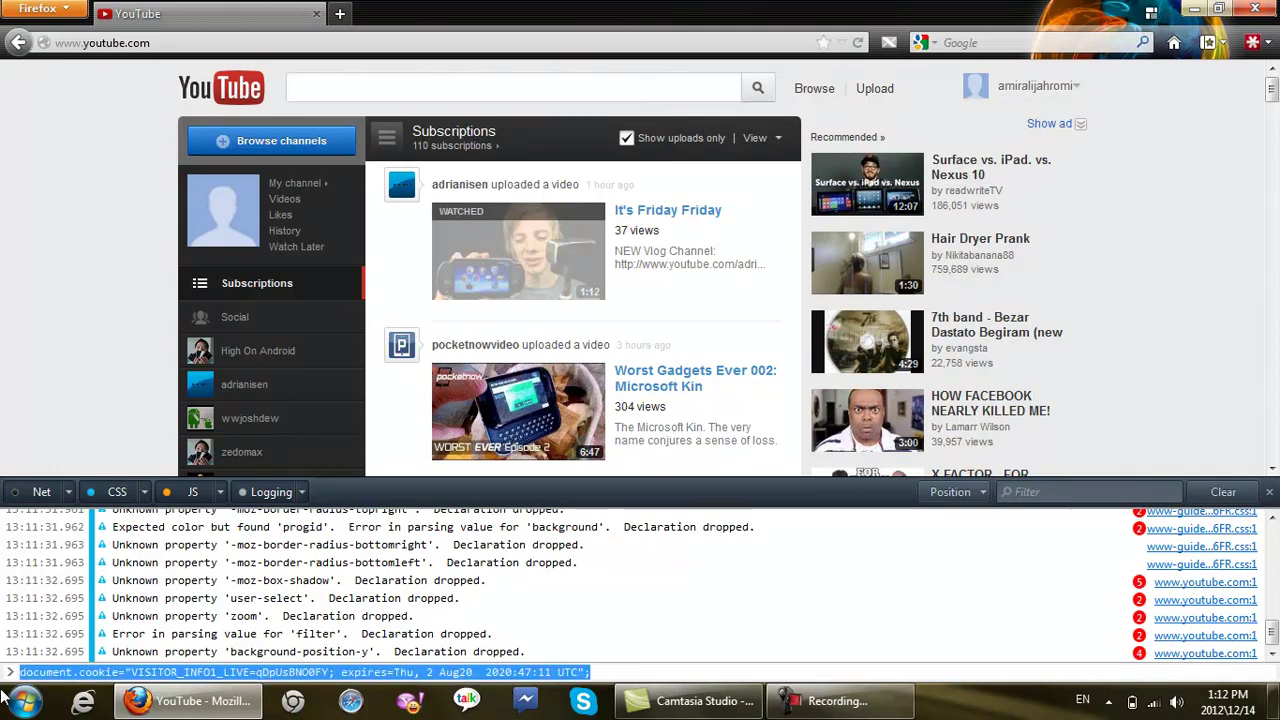
key("End")
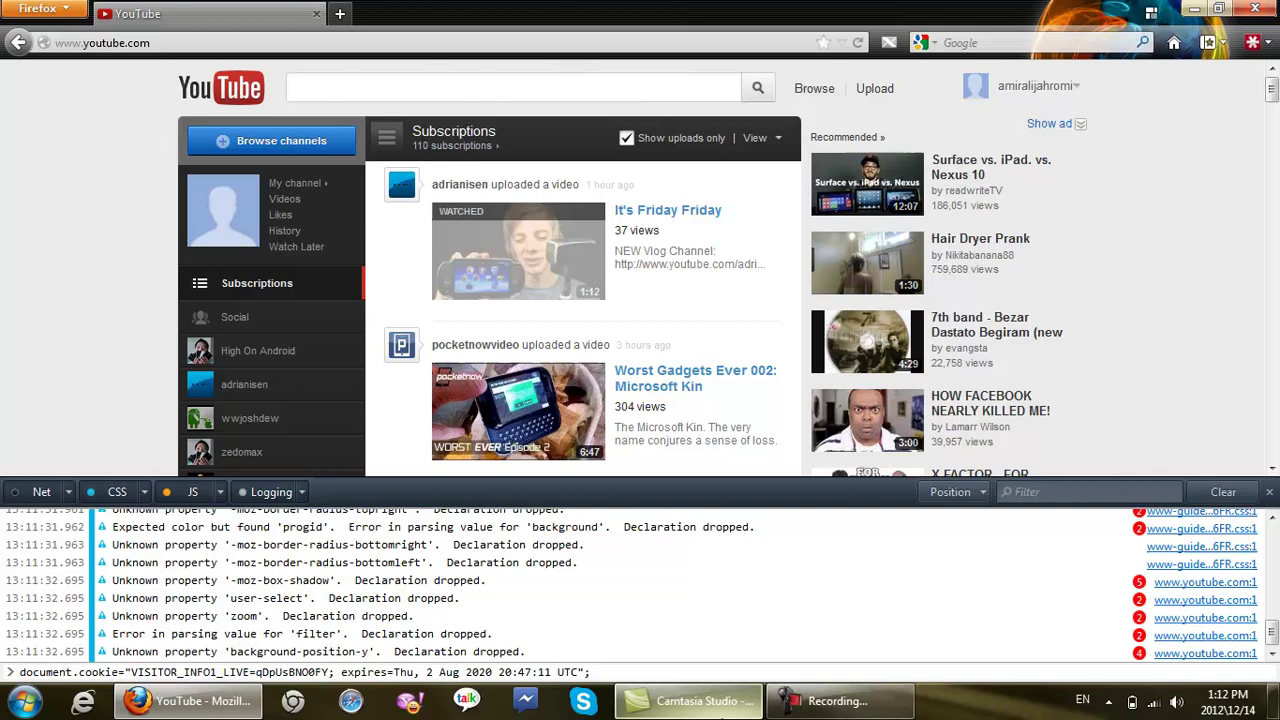
mouse_move(722, 716)
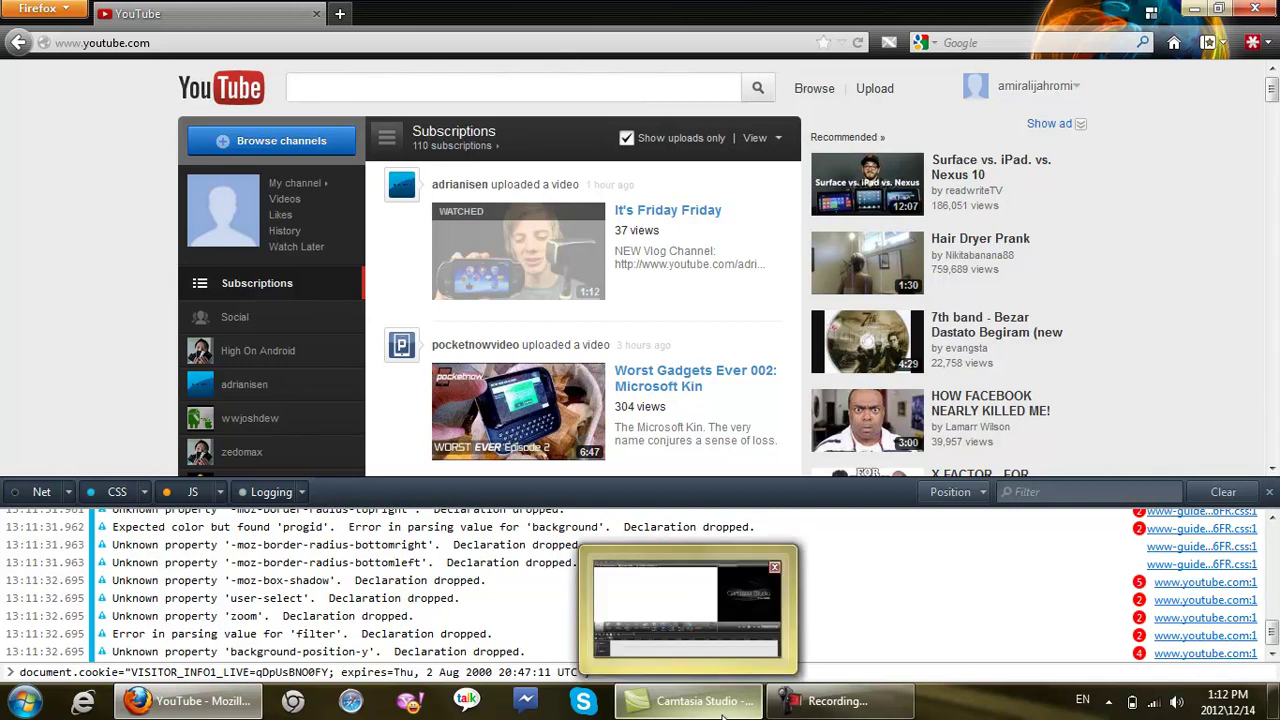
key("Return")
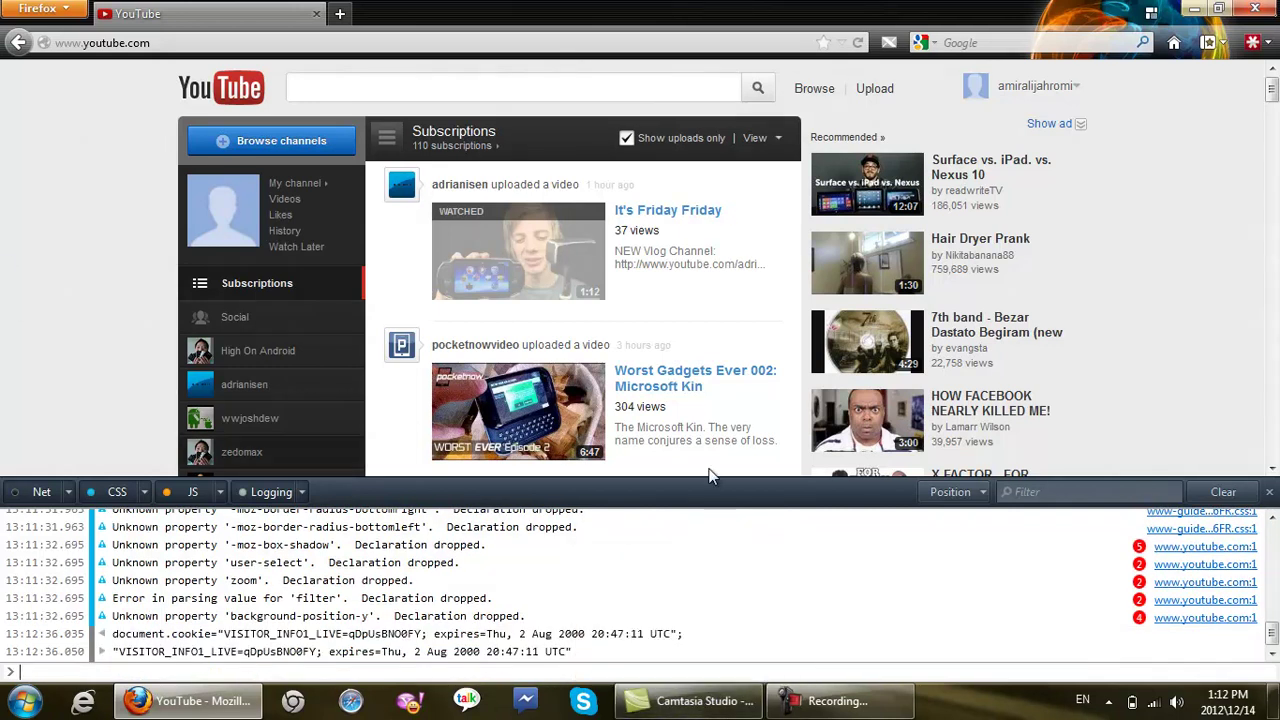
Close the Web Console and reload YouTube to apply the expired cookie
left_click(1269, 492)
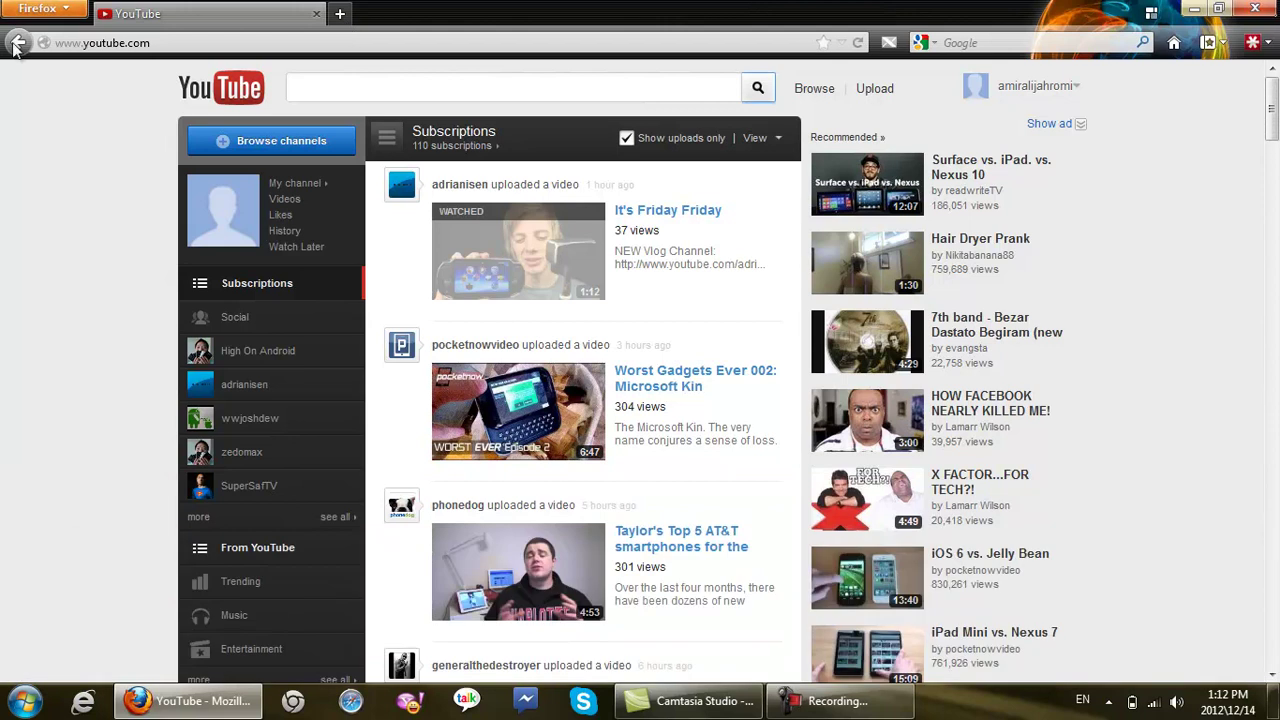
left_click(857, 42)
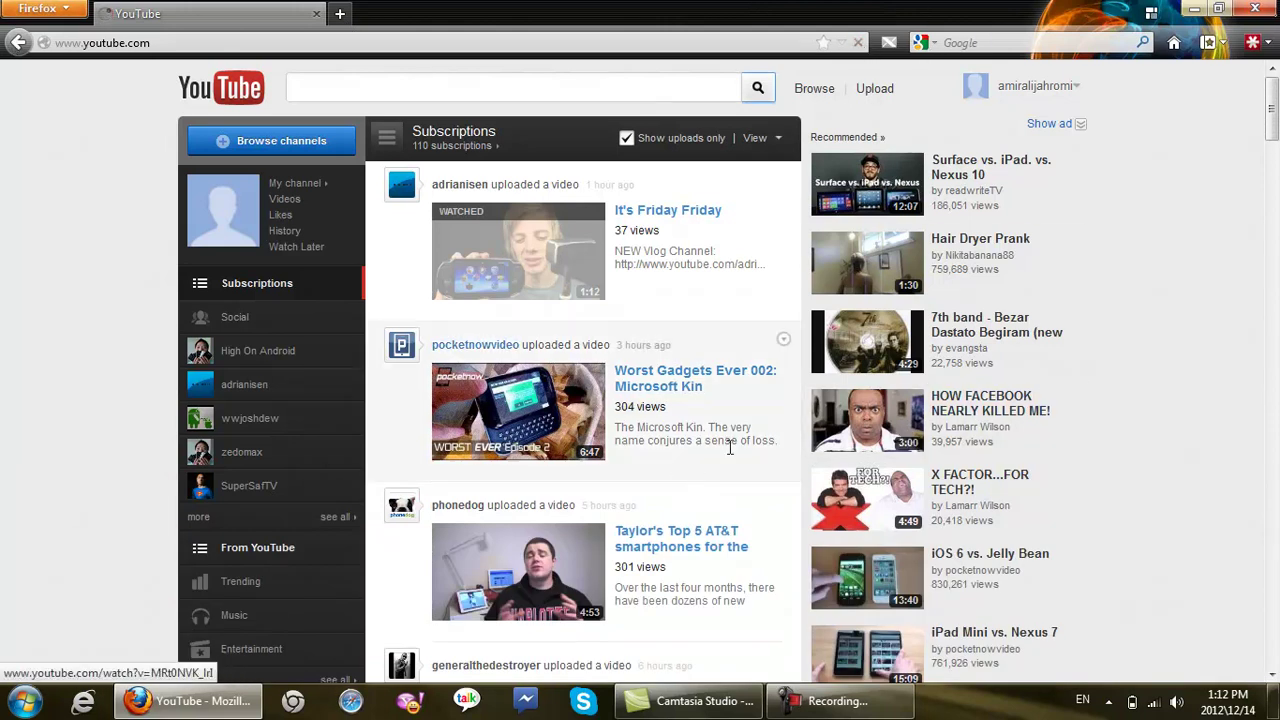
scroll(348, 320, "down", 5)
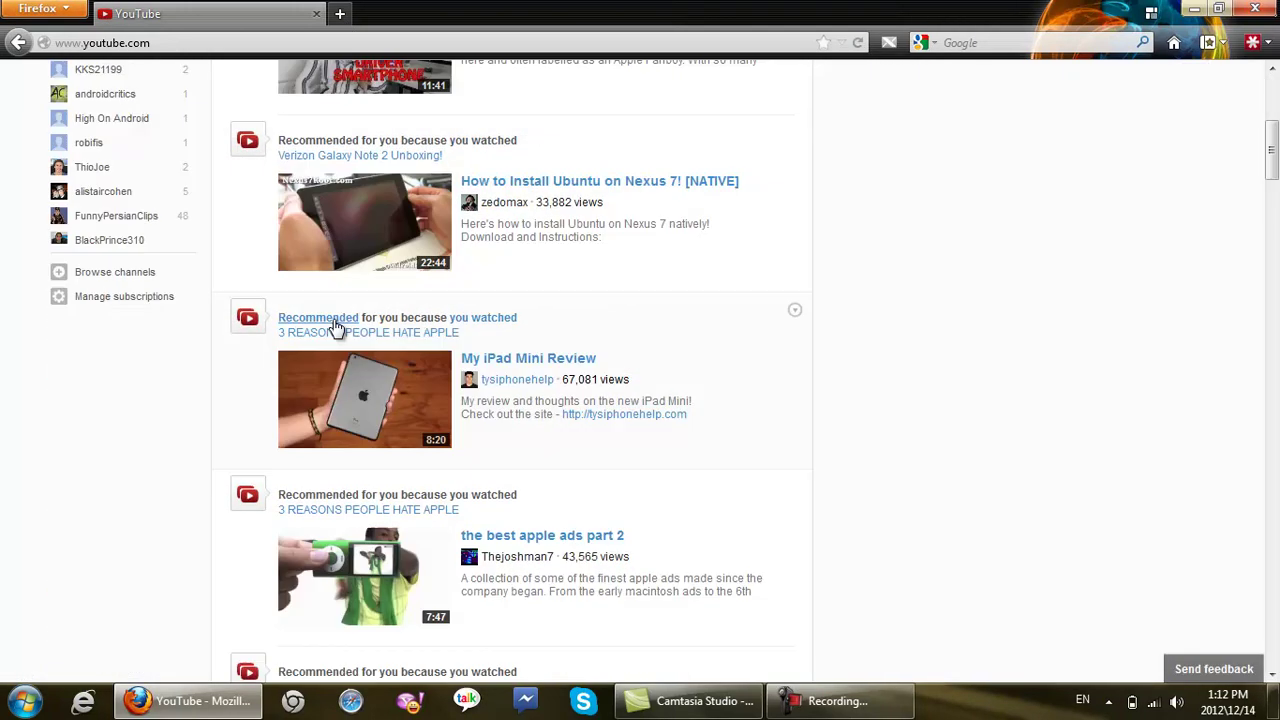
scroll(337, 330, "up", 5)
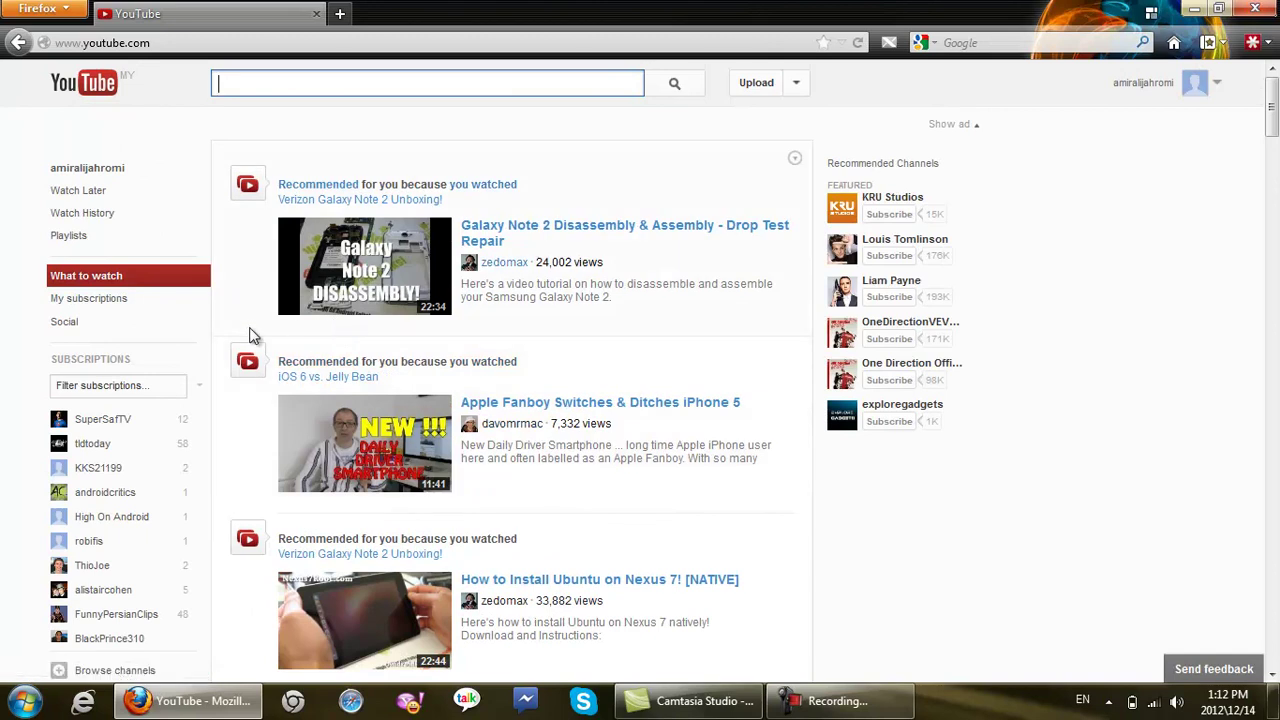
scroll(253, 335, "down", 10)
scroll(273, 341, "up", 10)
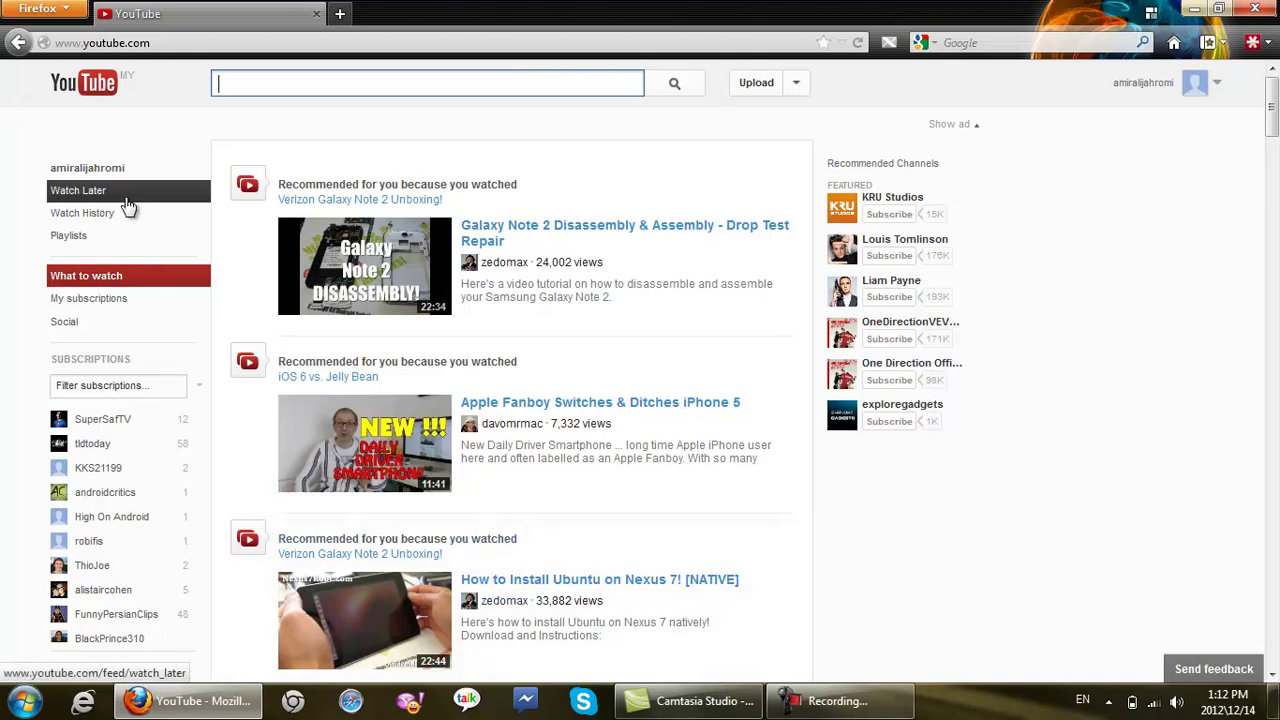
Show Social > My subscriptions filtered to Uploads only
left_click(170, 324)
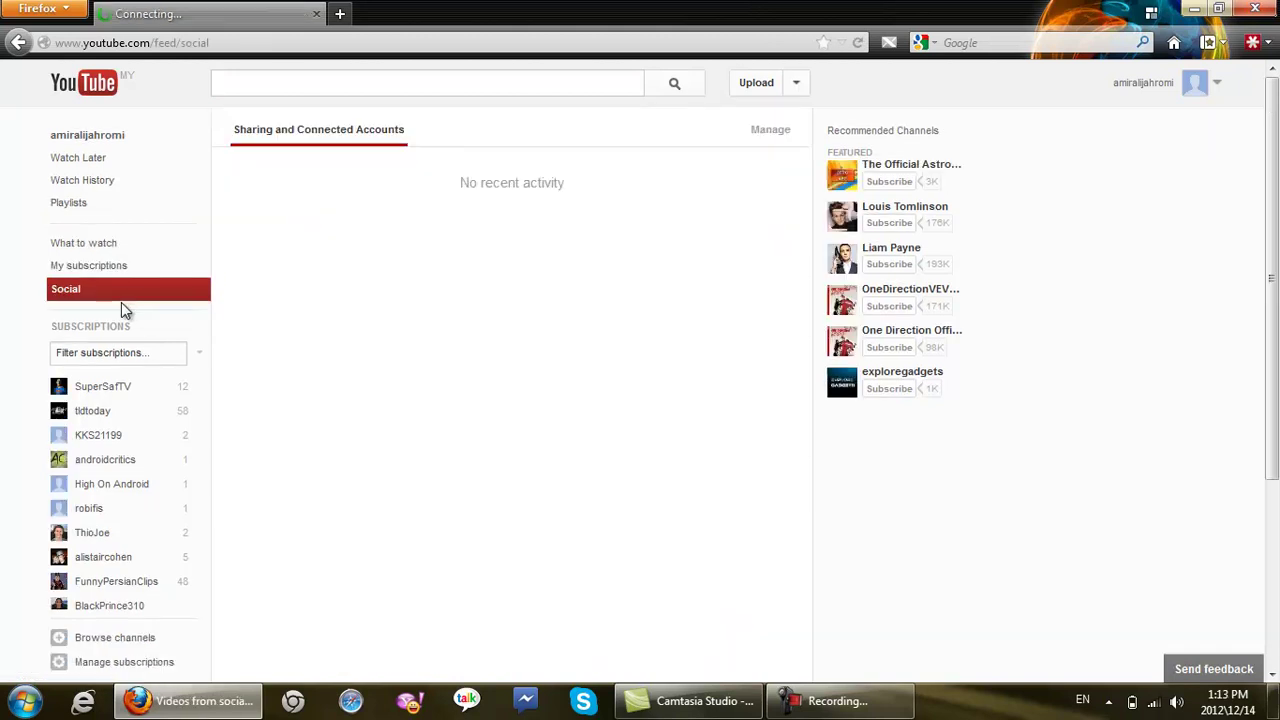
left_click(105, 265)
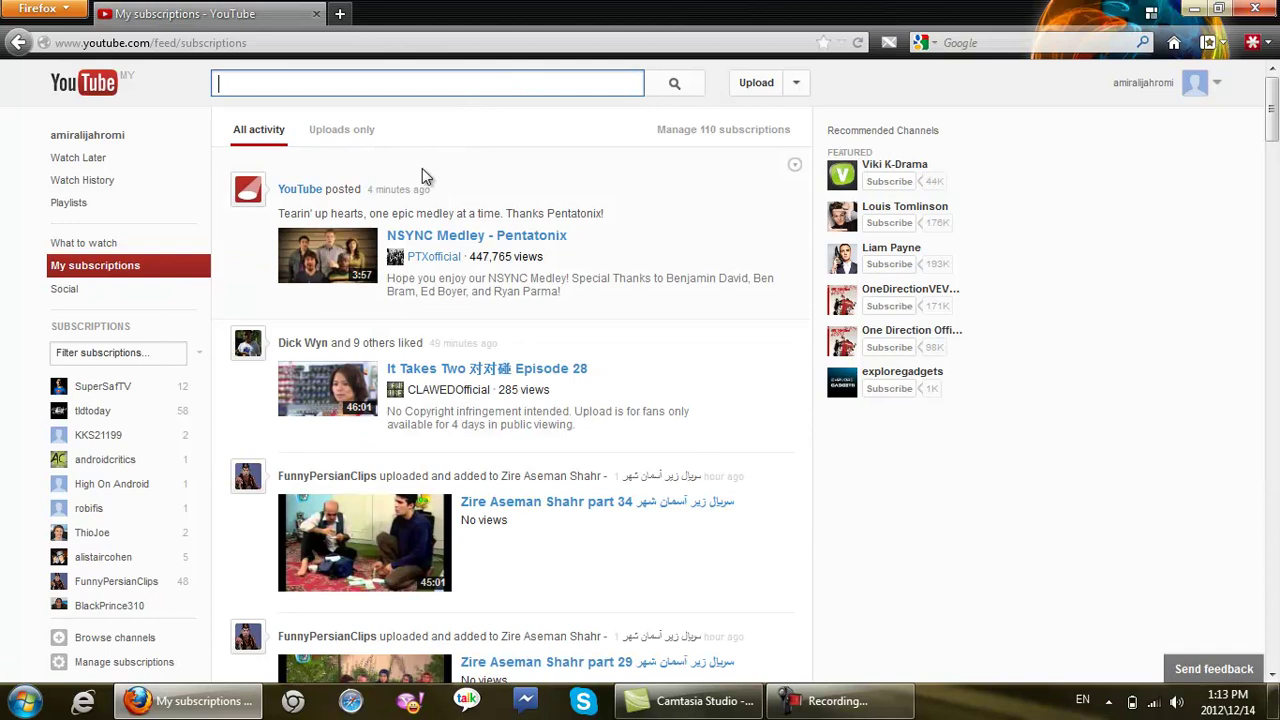
left_click(368, 127)
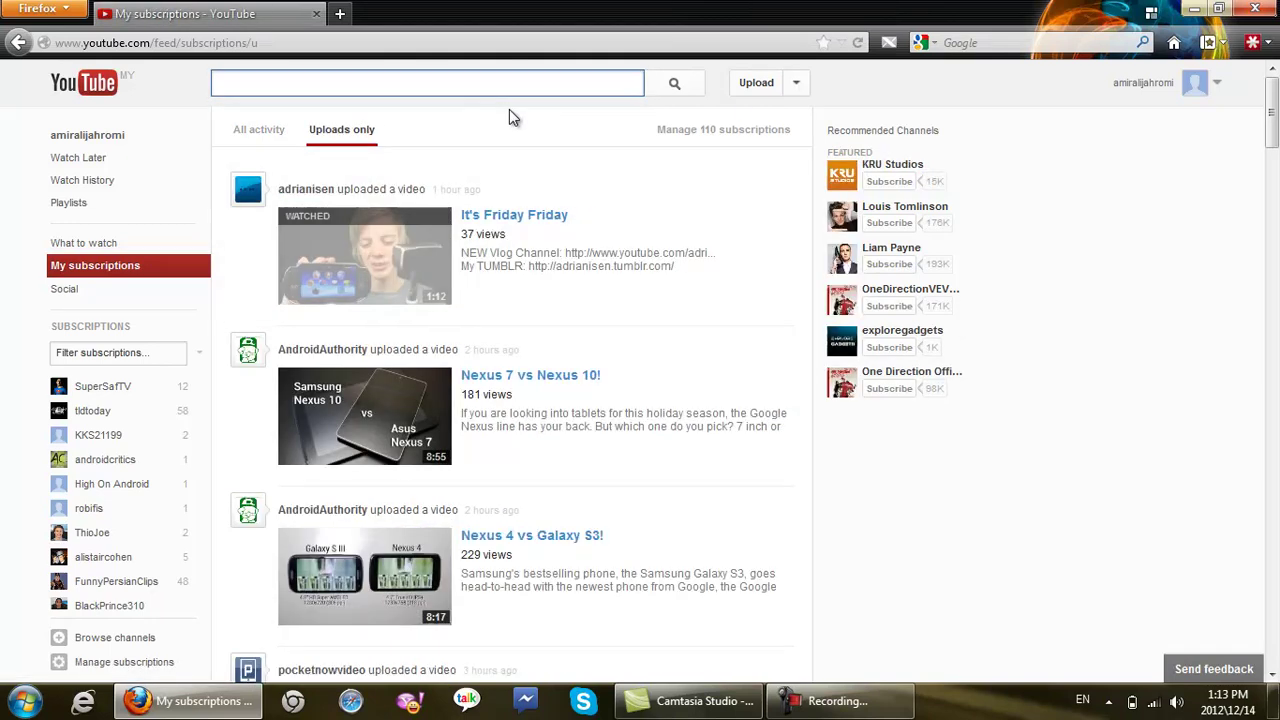